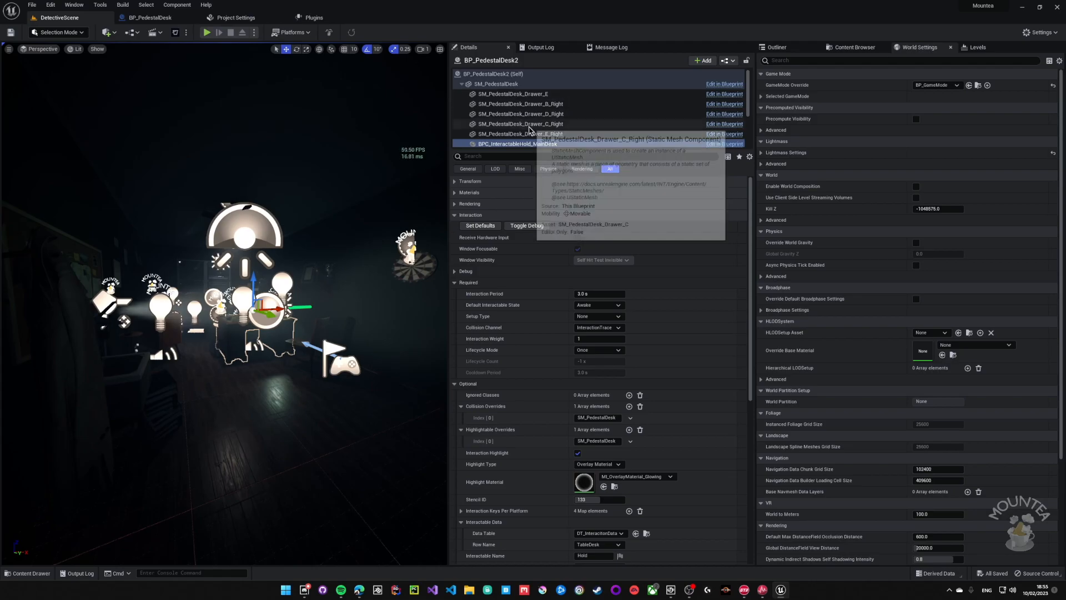
Search the components that can be added to the desk actor for "interacta" and close the list without adding any.
{"action": "scroll", "coordinate": [529, 136], "scroll_direction": "down", "scroll_amount": 1}
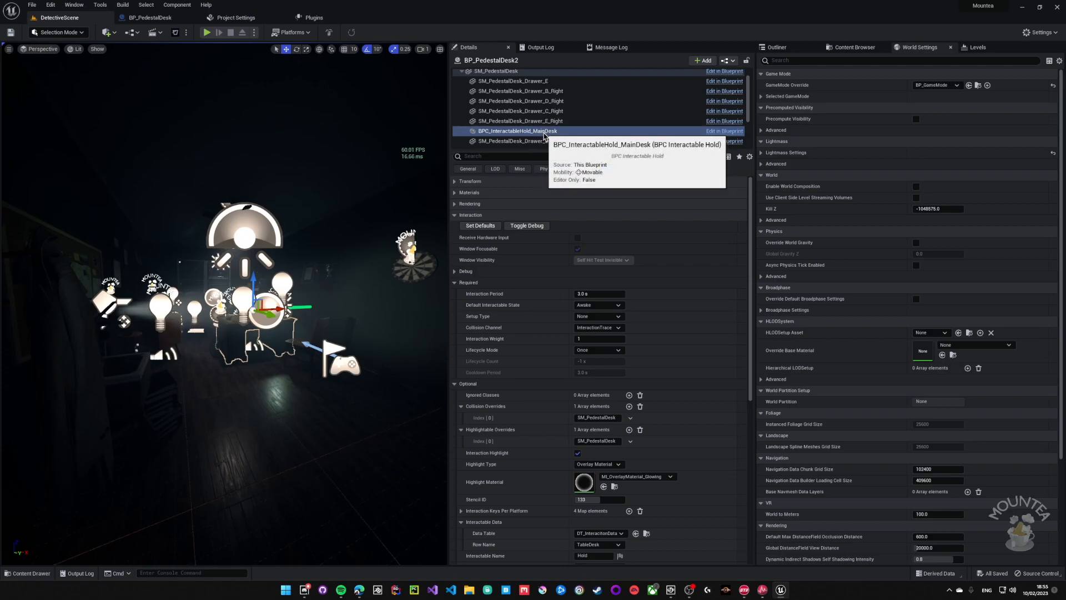
{"action": "scroll", "coordinate": [544, 135], "scroll_direction": "up", "scroll_amount": 1}
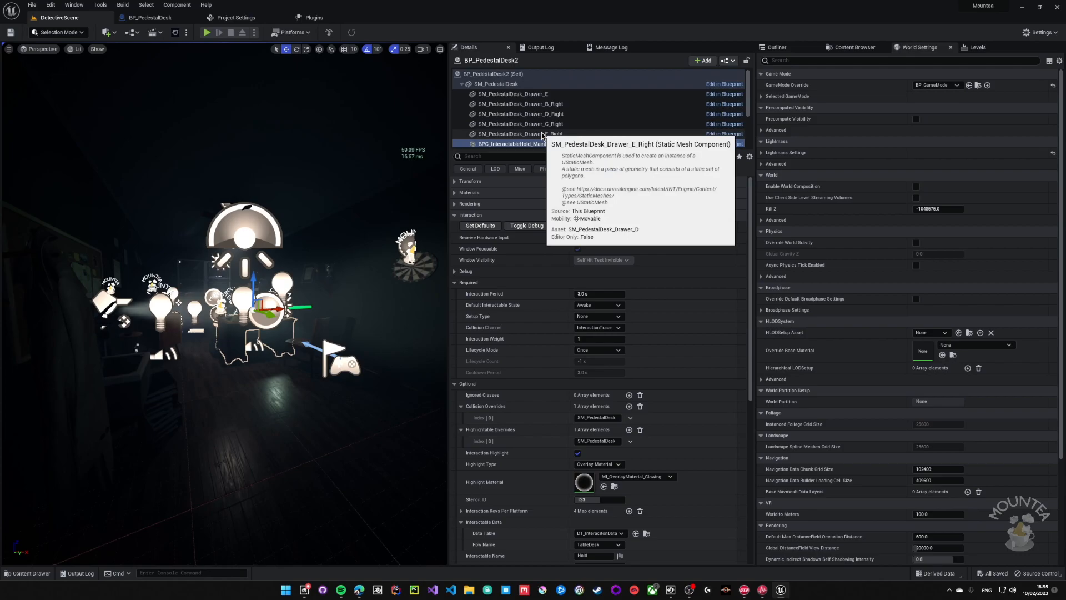
{"action": "left_click", "coordinate": [701, 61]}
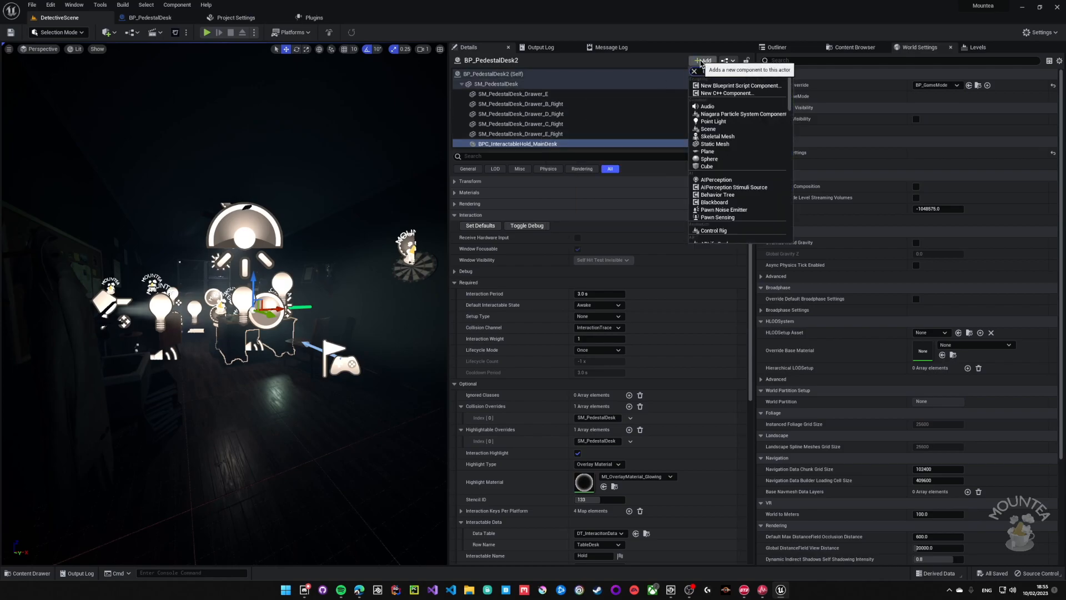
{"action": "type", "text": "interacta"}
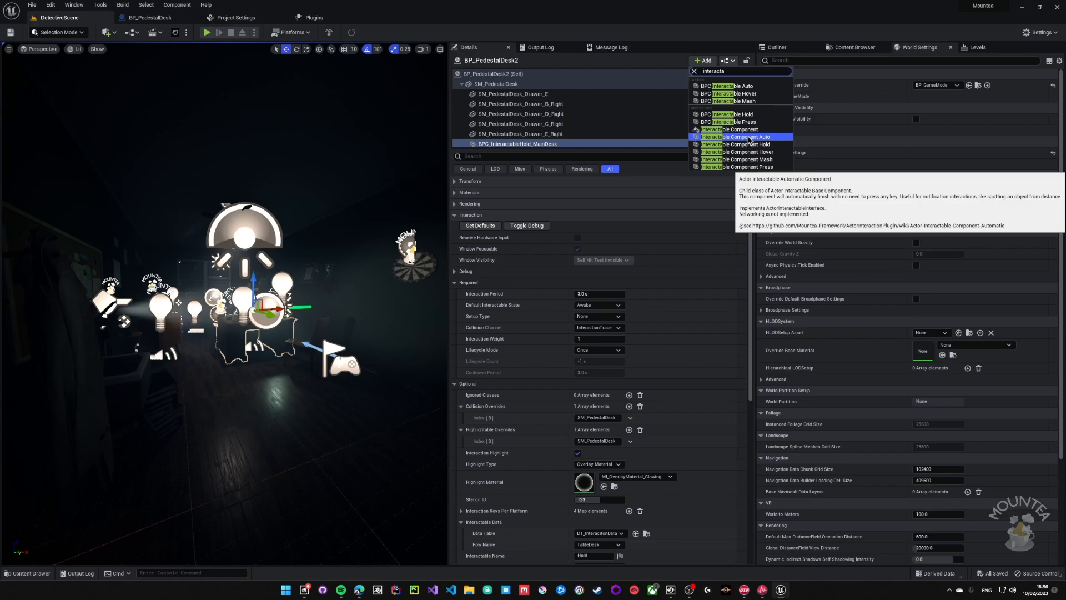
{"action": "left_click", "coordinate": [727, 12]}
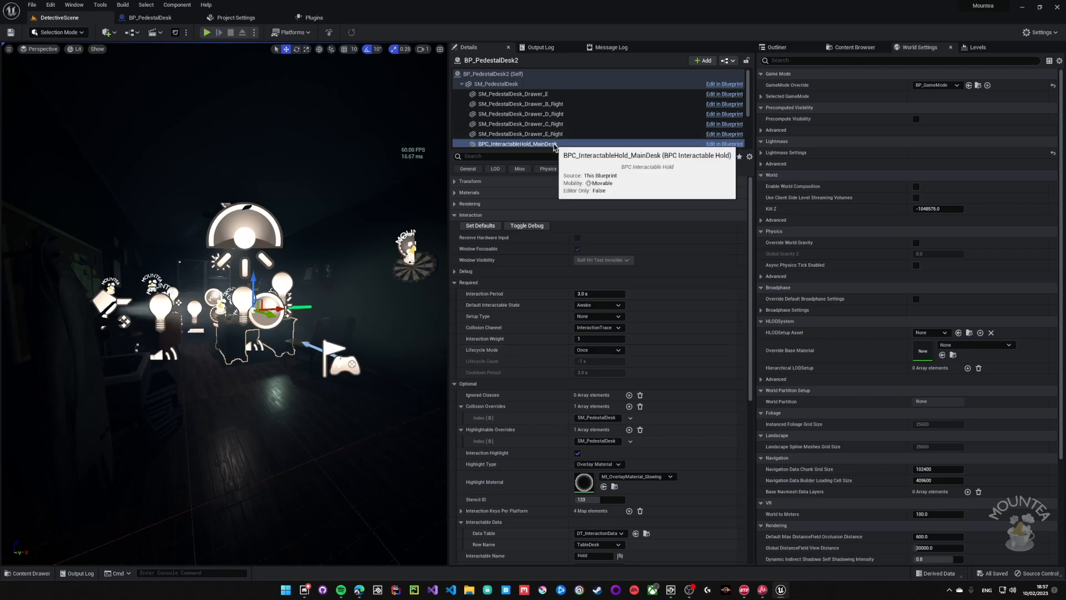
Collapse the Required, Optional and User Interface settings of BPC_InteractableHold_MainDesk and expand its Debug settings.
{"action": "left_click", "coordinate": [459, 284]}
{"action": "left_click", "coordinate": [459, 293]}
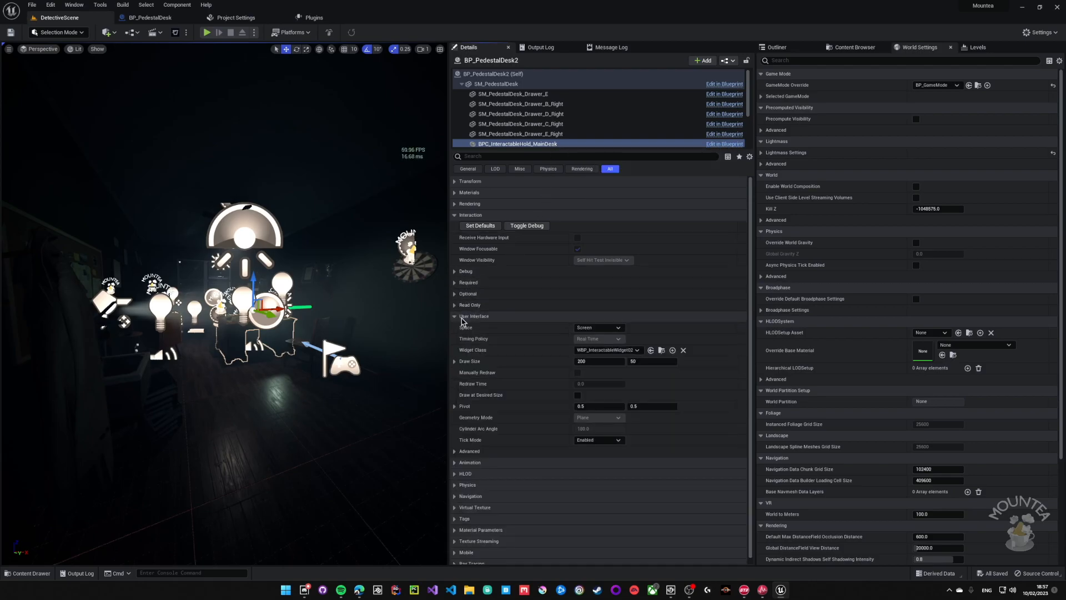
{"action": "left_click", "coordinate": [471, 317]}
{"action": "left_click", "coordinate": [466, 271]}
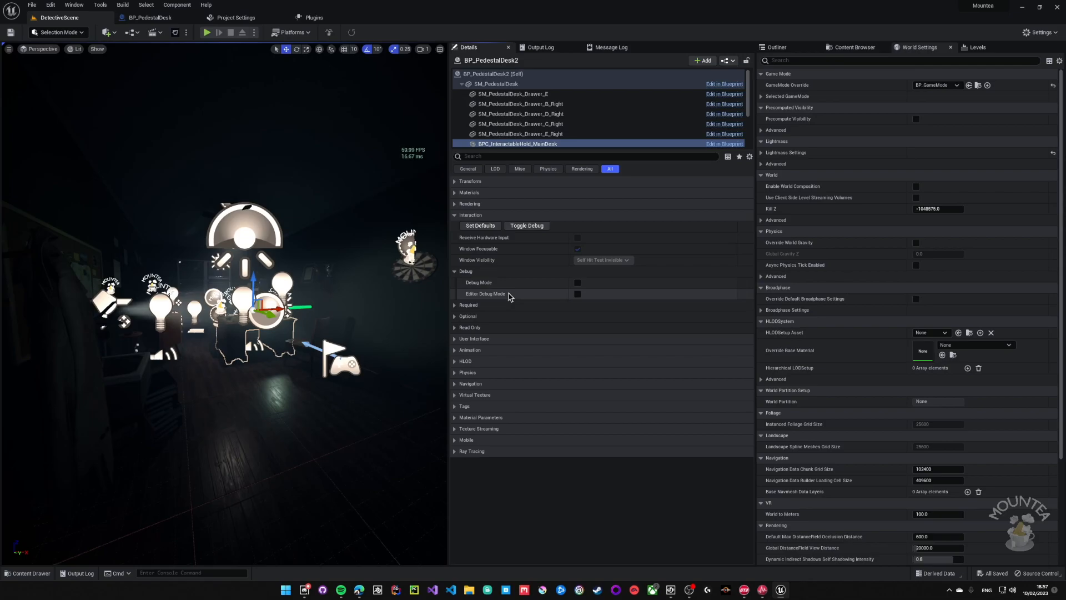
Expand the Required settings and examine the Setup Type options and the desk's component hierarchy.
{"action": "left_click", "coordinate": [455, 306]}
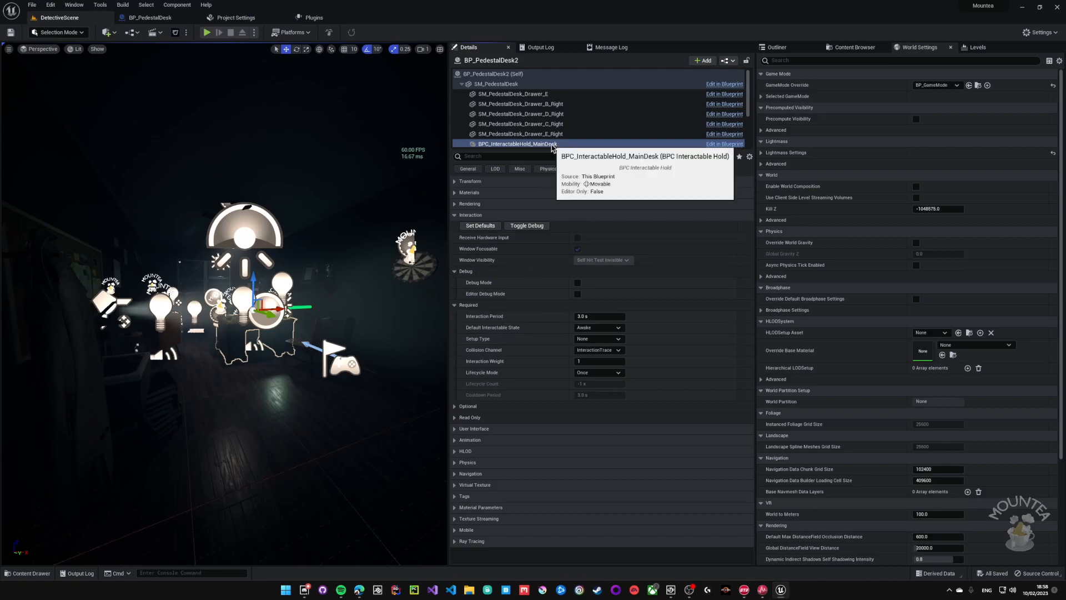
{"action": "left_click", "coordinate": [611, 340]}
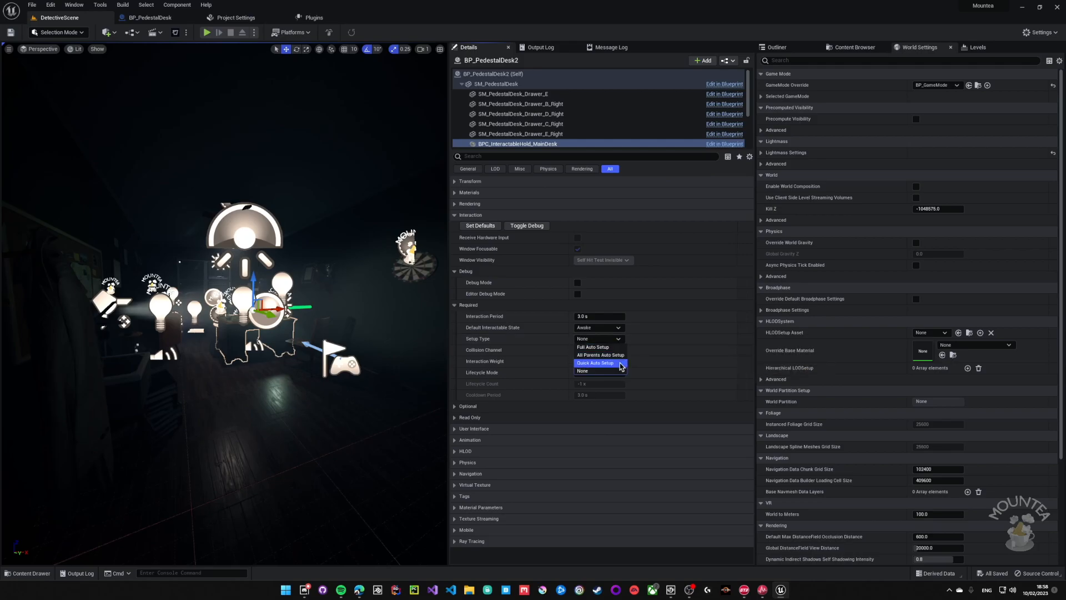
{"action": "left_click", "coordinate": [620, 340]}
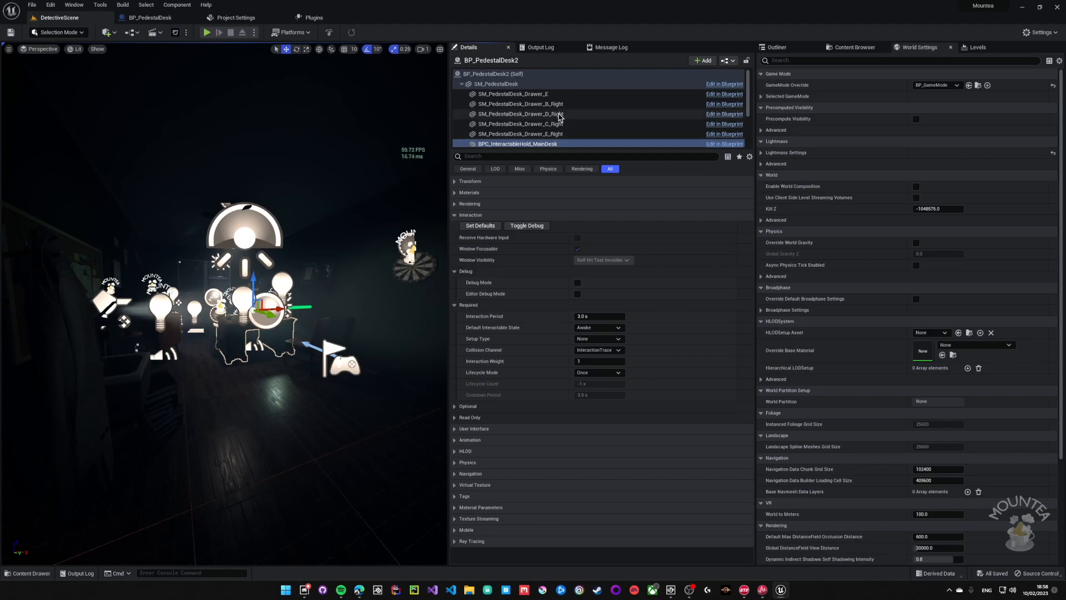
{"action": "scroll", "coordinate": [561, 114], "scroll_direction": "down", "scroll_amount": 2}
{"action": "scroll", "coordinate": [546, 139], "scroll_direction": "down", "scroll_amount": 2}
{"action": "scroll", "coordinate": [546, 139], "scroll_direction": "up", "scroll_amount": 1}
{"action": "scroll", "coordinate": [547, 136], "scroll_direction": "down", "scroll_amount": 2}
{"action": "scroll", "coordinate": [541, 129], "scroll_direction": "up", "scroll_amount": 1}
{"action": "scroll", "coordinate": [538, 130], "scroll_direction": "up", "scroll_amount": 2}
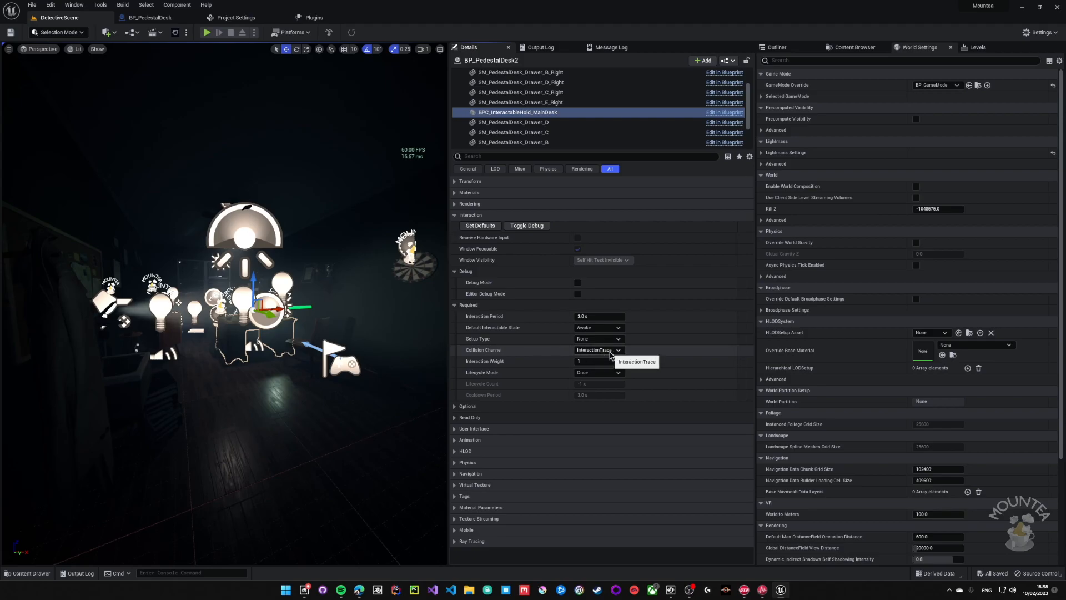
Check the engine's collision object and trace channels in the project settings and return to the DetectiveScene level.
{"action": "left_click", "coordinate": [264, 22]}
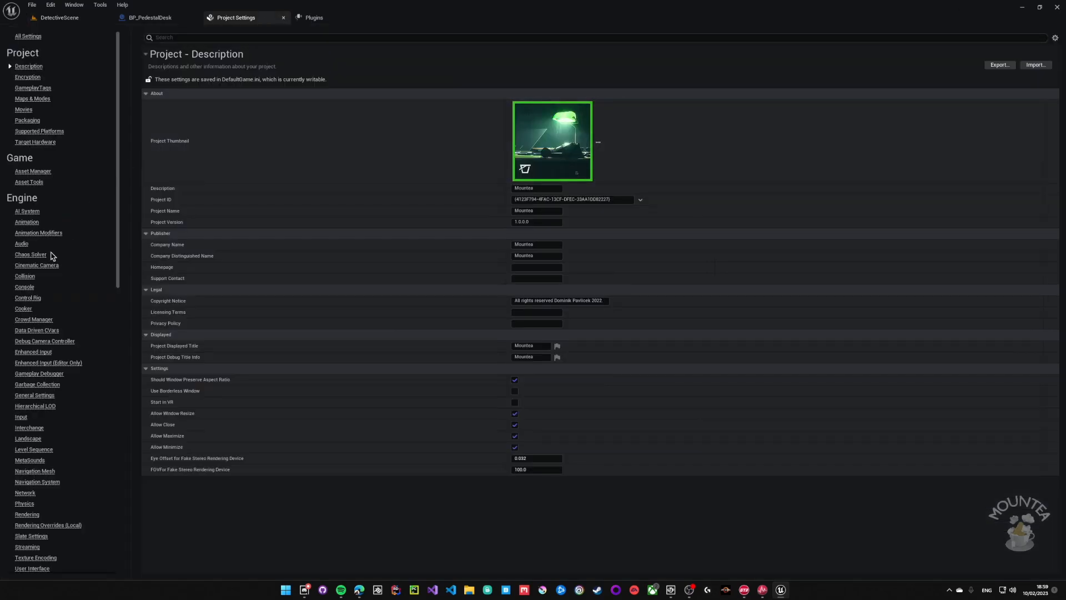
{"action": "left_click", "coordinate": [25, 276]}
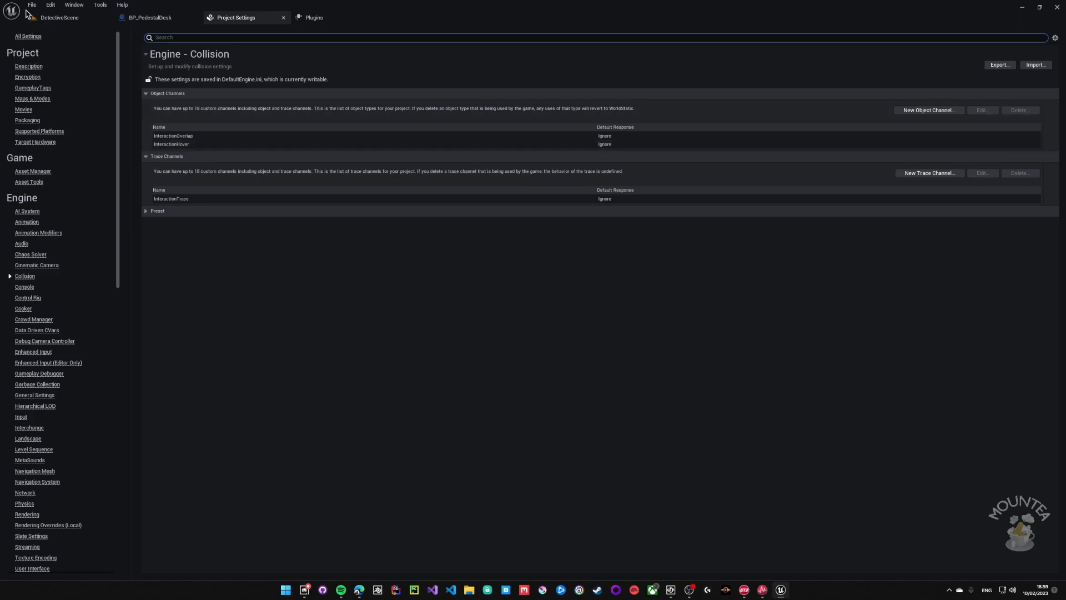
{"action": "left_click", "coordinate": [48, 21]}
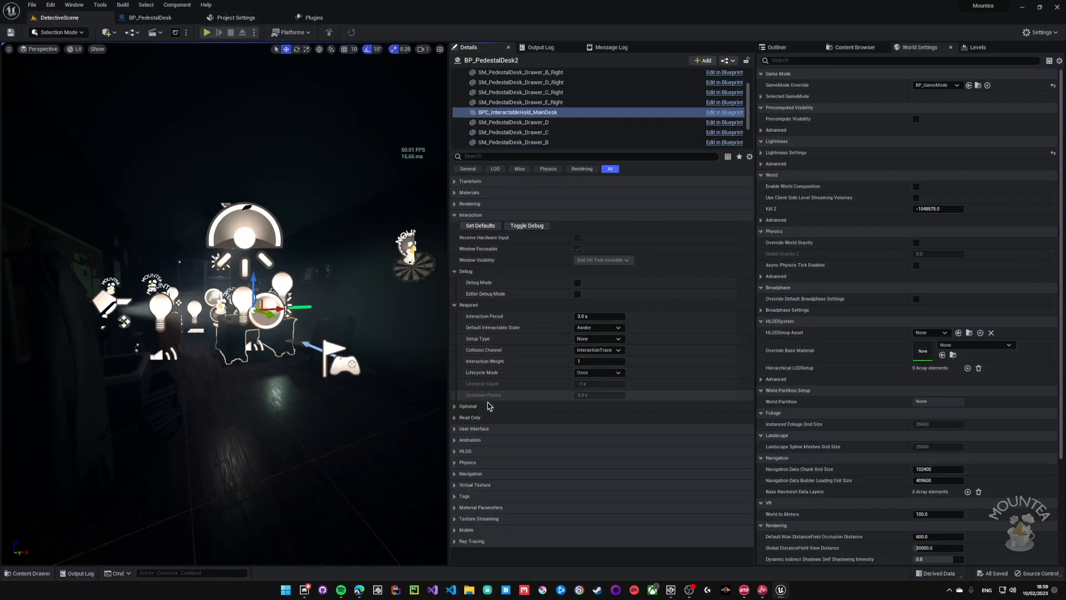
Expand the Optional settings and examine the collision overrides, highlightable overrides and highlight type.
{"action": "left_click", "coordinate": [456, 408]}
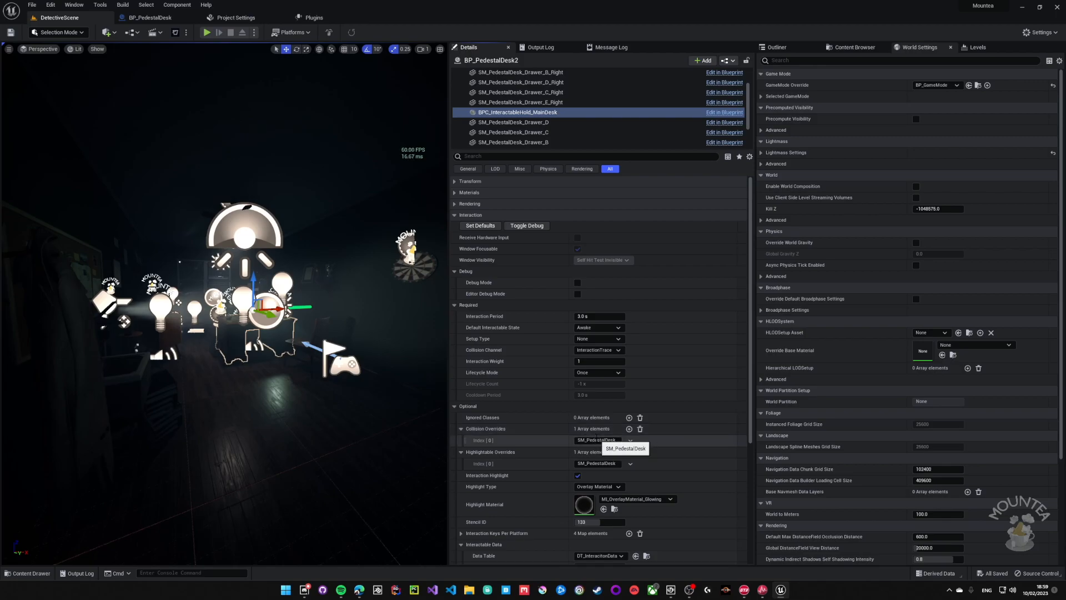
{"action": "left_click", "coordinate": [597, 437]}
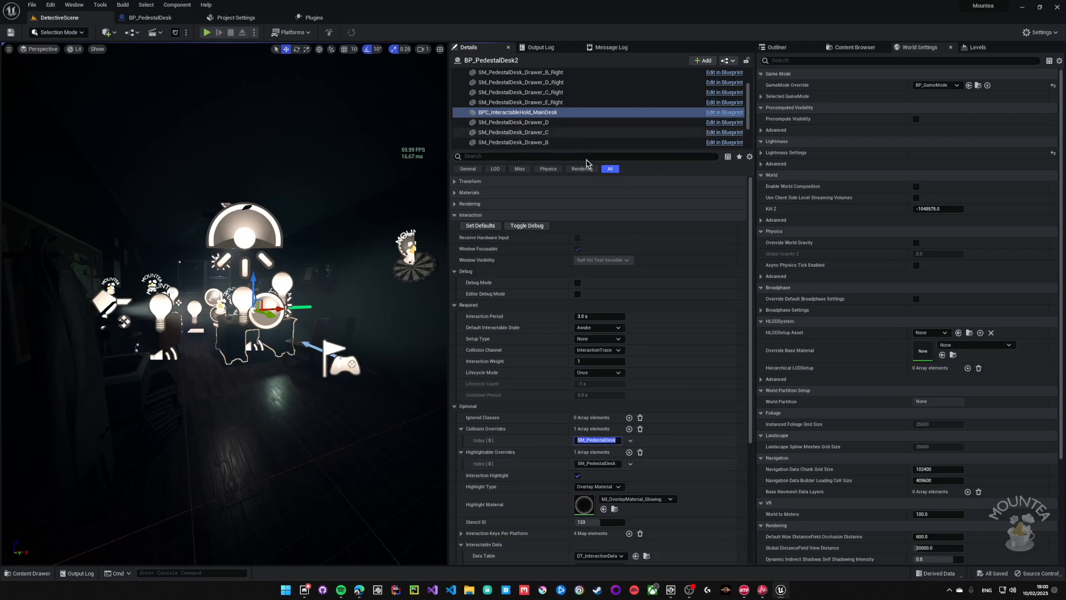
{"action": "left_click", "coordinate": [623, 447]}
{"action": "scroll", "coordinate": [623, 449], "scroll_direction": "down", "scroll_amount": 1}
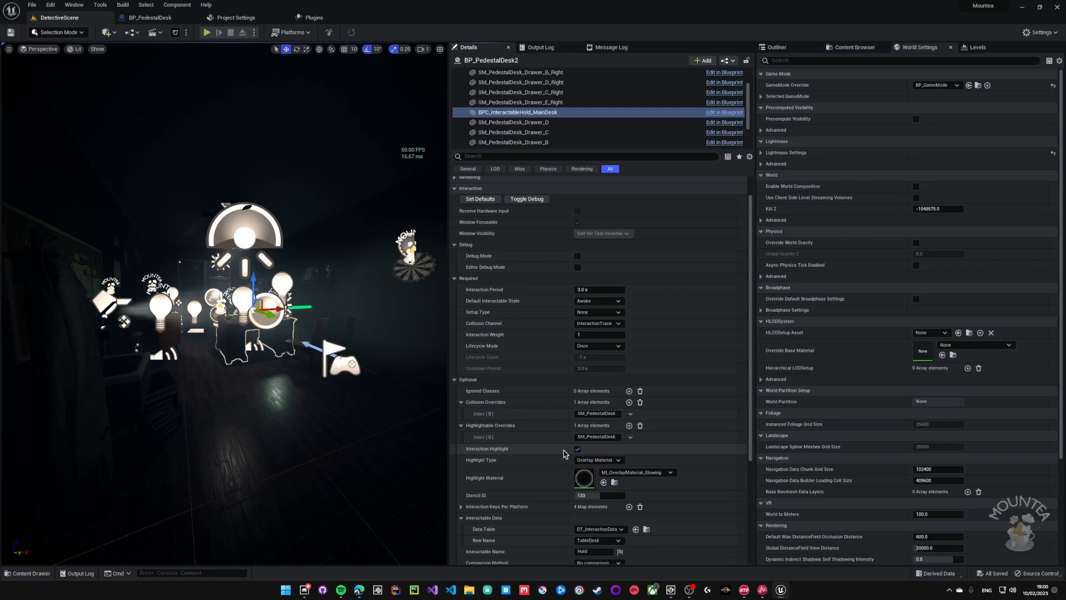
{"action": "mouse_move", "coordinate": [492, 453]}
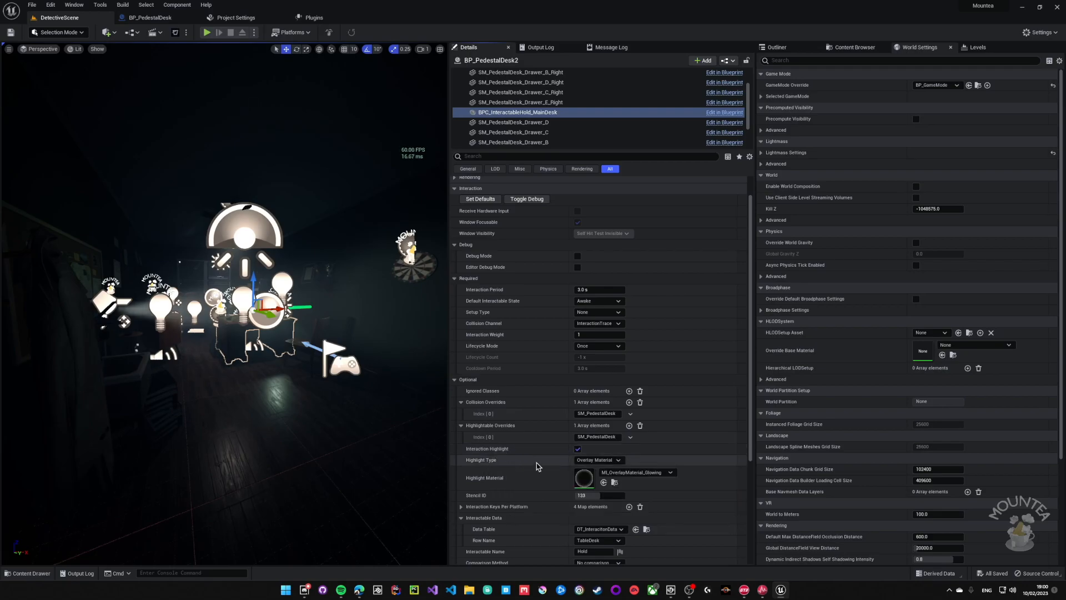
{"action": "mouse_move", "coordinate": [610, 465]}
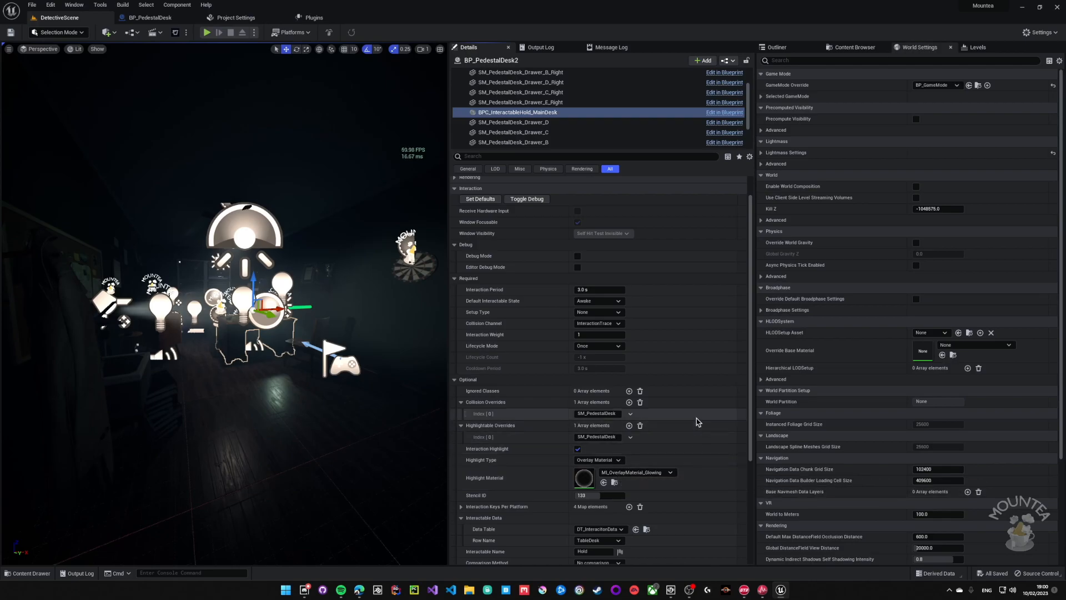
Examine the Windows keys under Interaction Keys Per Platform and collapse the platform list again.
{"action": "scroll", "coordinate": [753, 319], "scroll_direction": "down", "scroll_amount": 3}
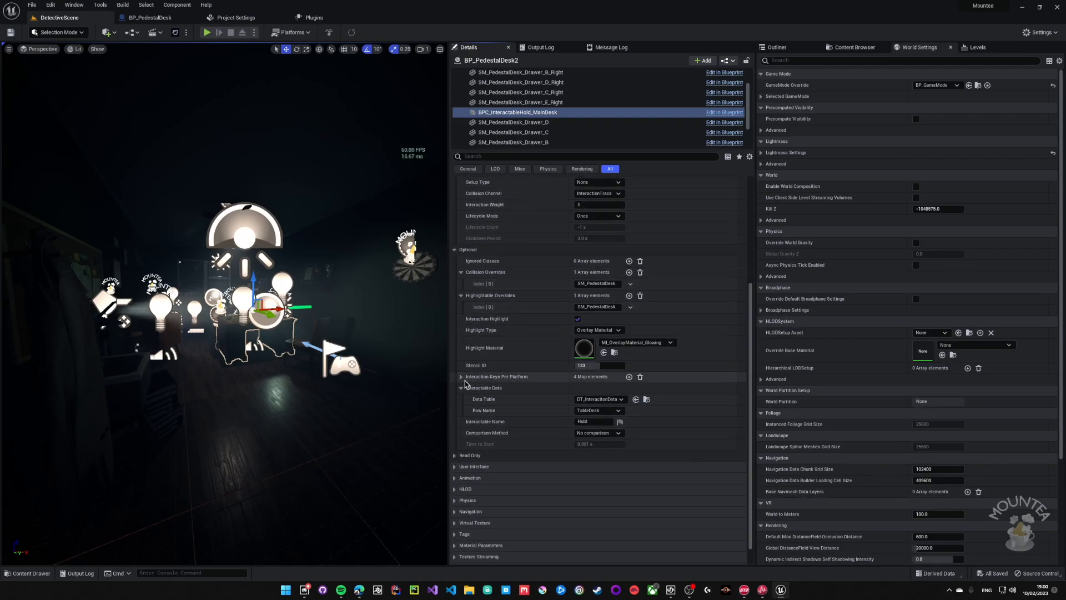
{"action": "left_click", "coordinate": [461, 377]}
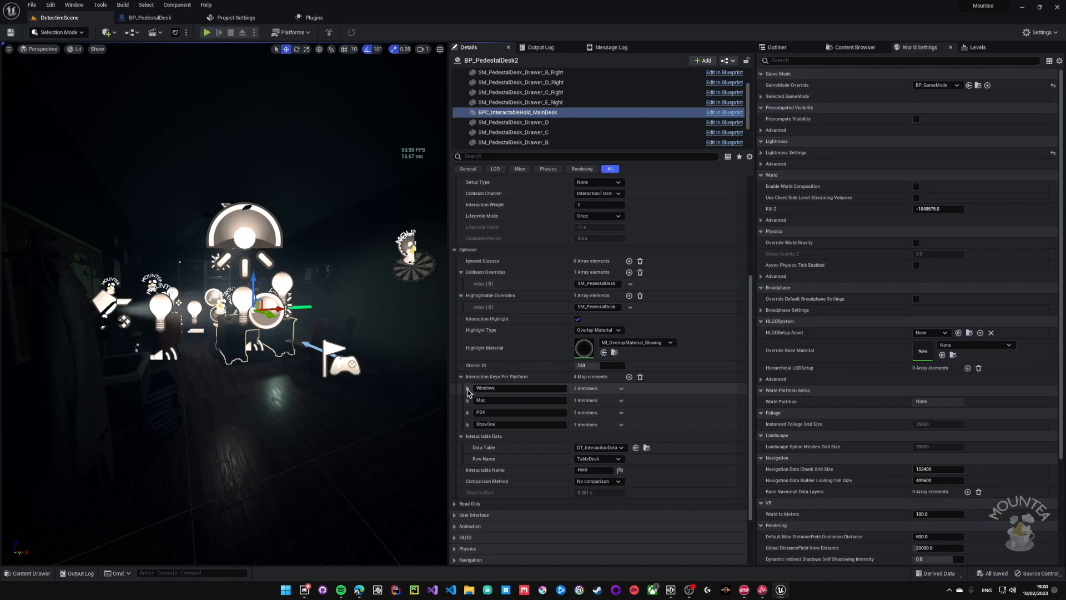
{"action": "left_click", "coordinate": [468, 388]}
{"action": "left_click", "coordinate": [474, 400]}
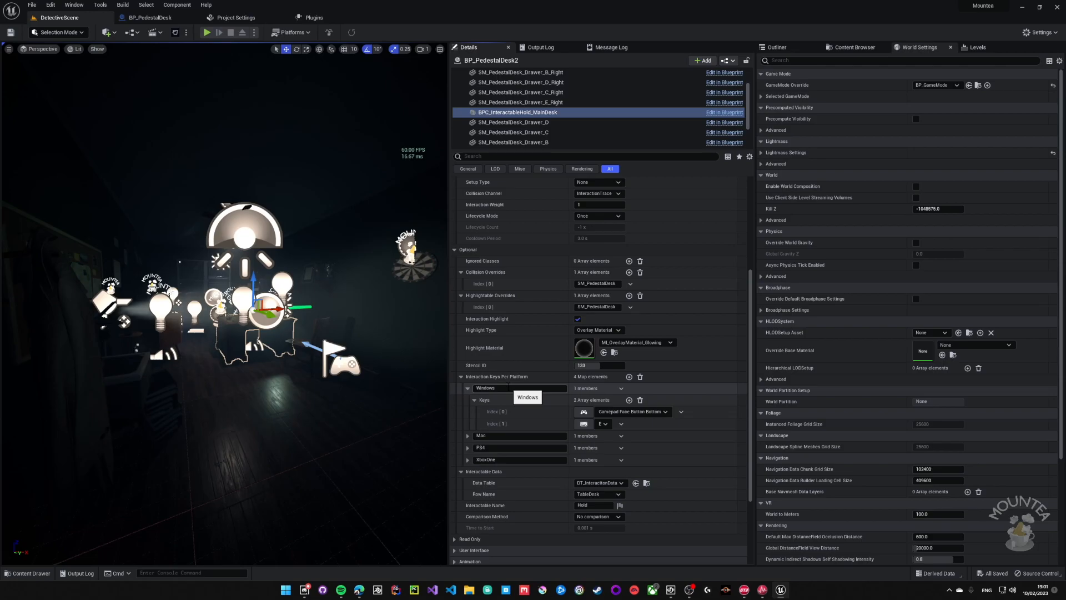
{"action": "left_click", "coordinate": [588, 424]}
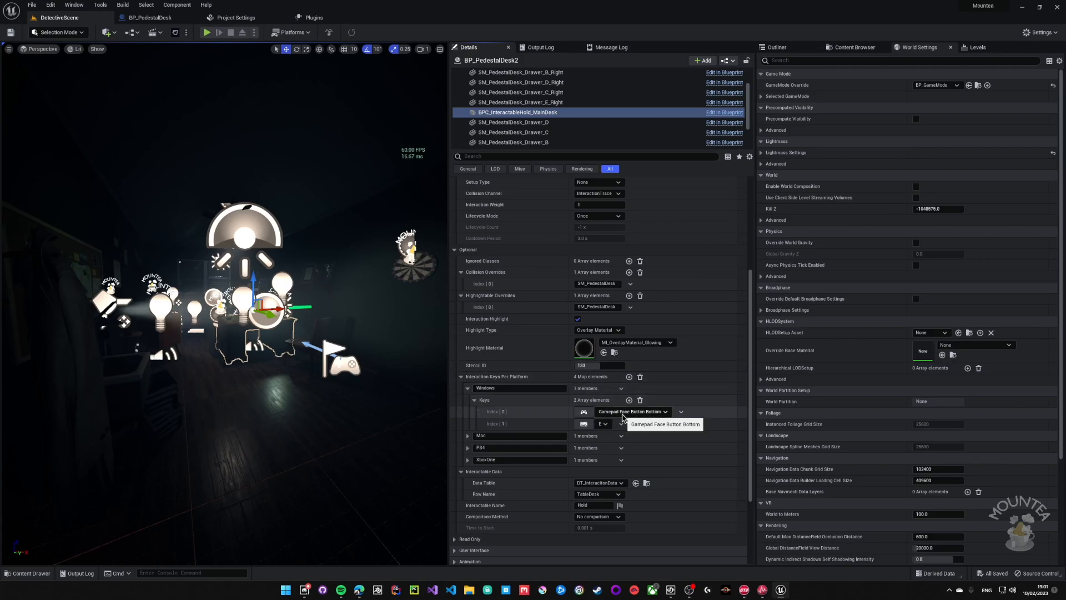
{"action": "key", "text": "e"}
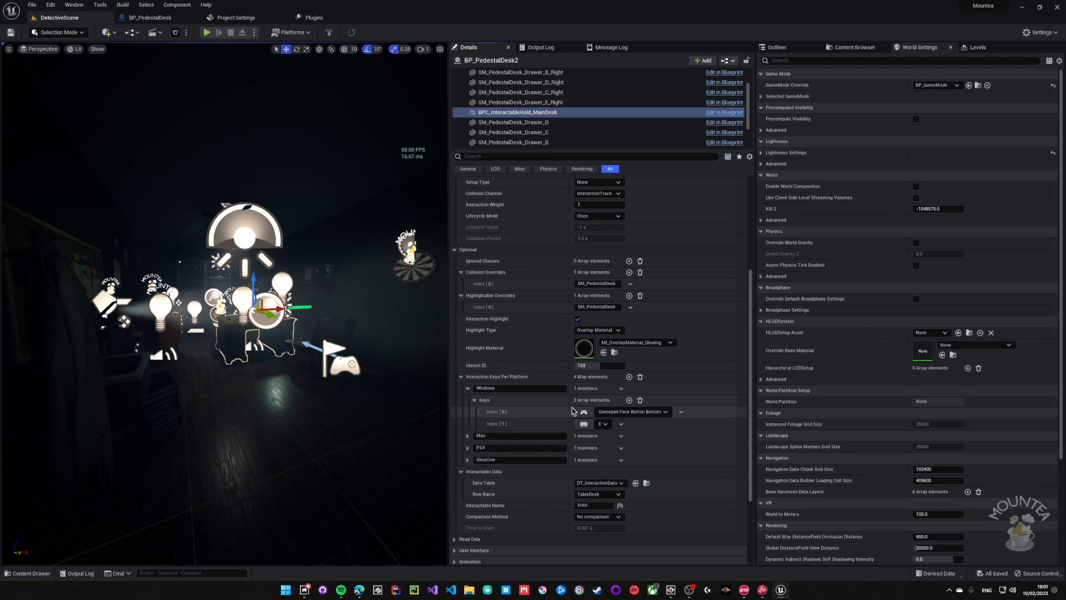
{"action": "left_click", "coordinate": [461, 377]}
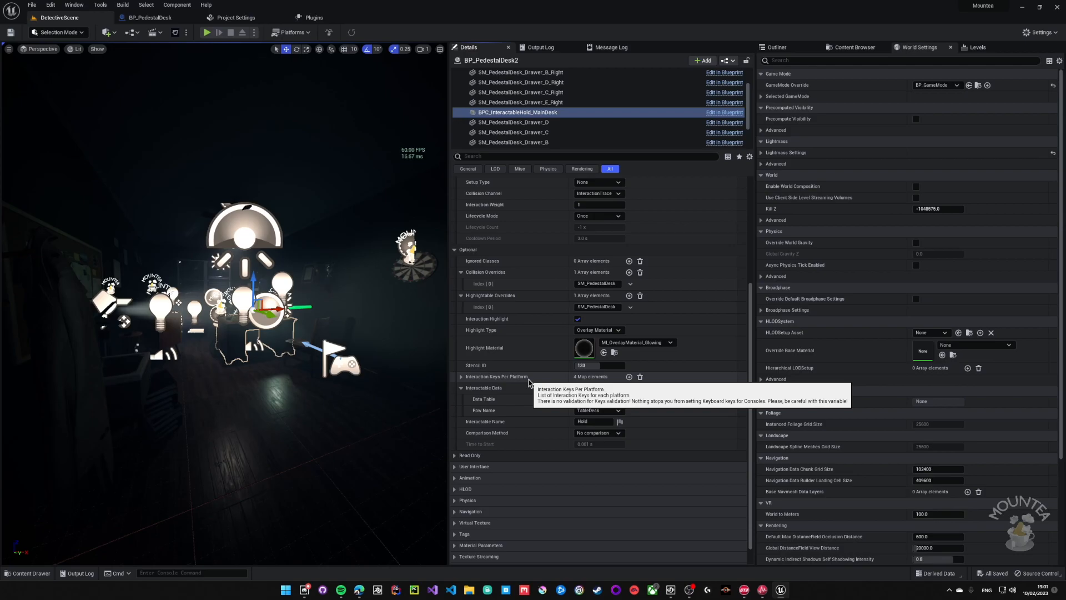
{"action": "left_click", "coordinate": [461, 376]}
{"action": "left_click", "coordinate": [467, 388]}
{"action": "left_click", "coordinate": [467, 388]}
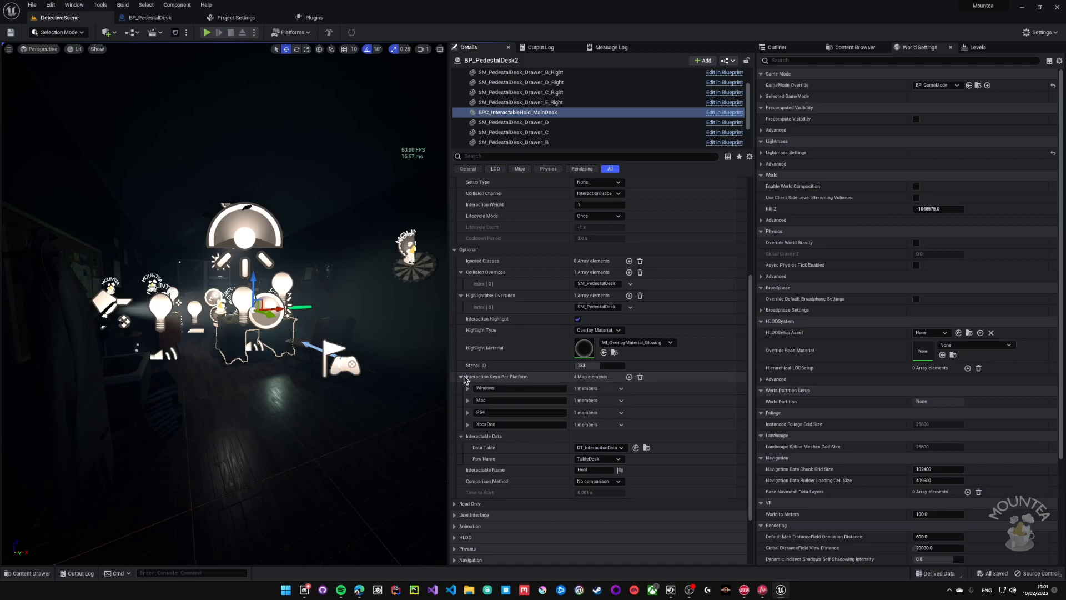
{"action": "left_click", "coordinate": [461, 377]}
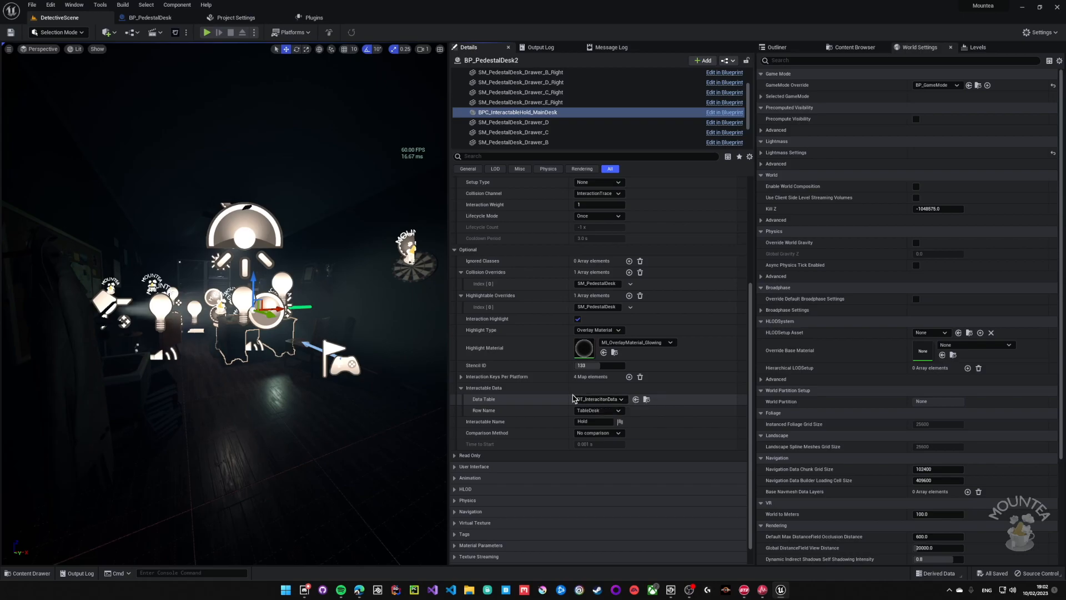
Review the available data table rows for Interactable Data and the Interactable Name field, keeping the TableDesk row.
{"action": "left_click", "coordinate": [615, 410]}
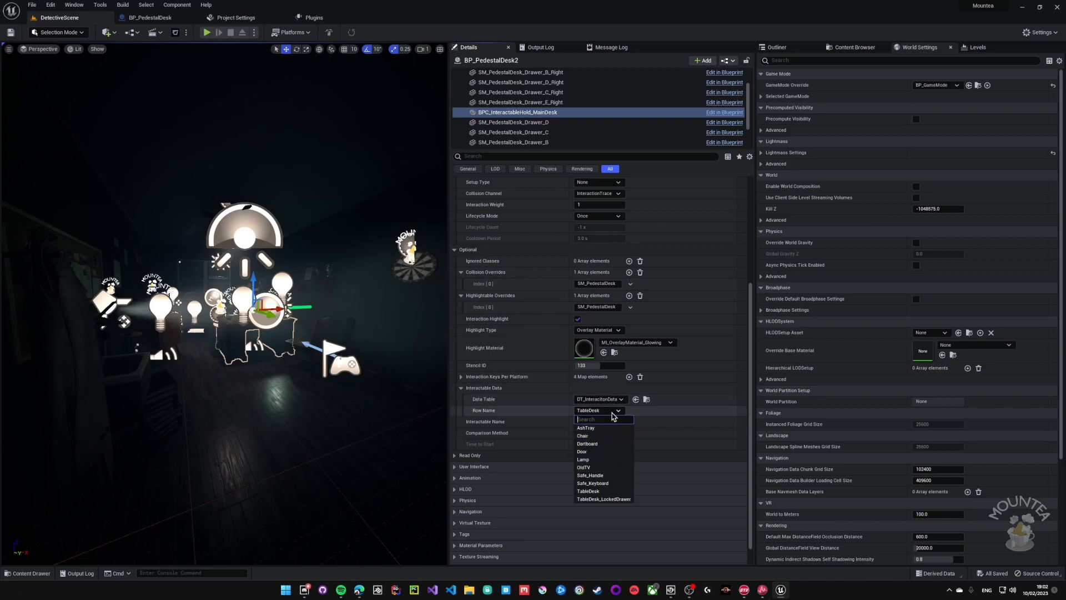
{"action": "left_click", "coordinate": [614, 411]}
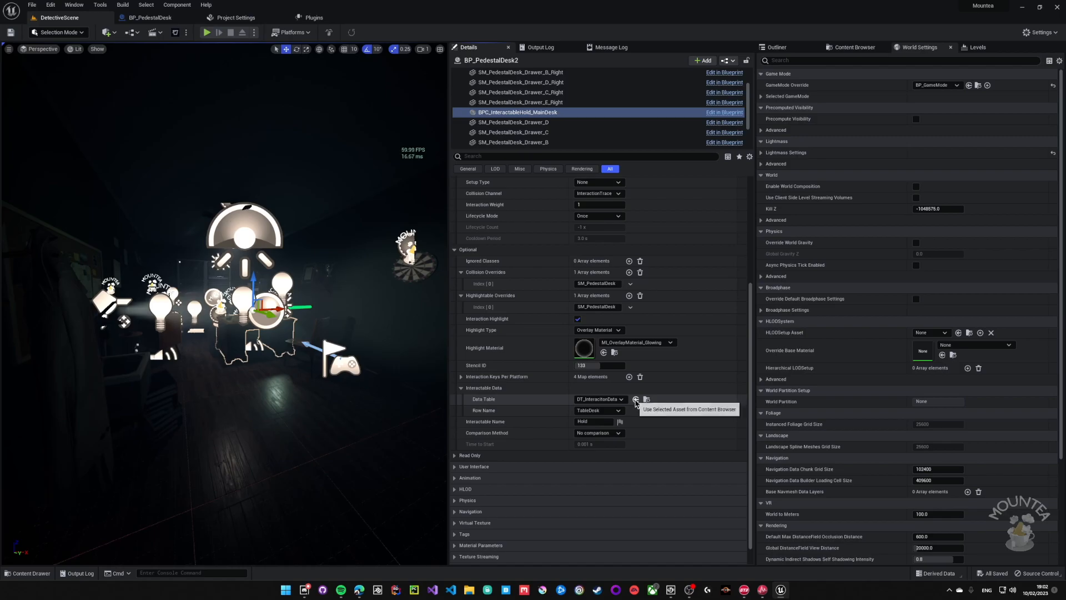
{"action": "left_click", "coordinate": [619, 410]}
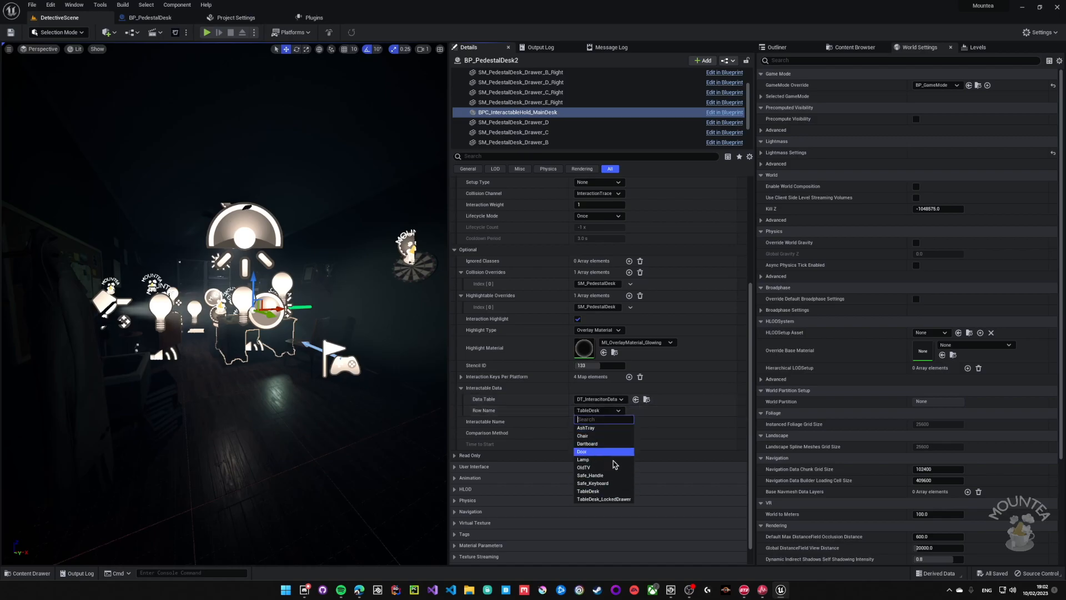
{"action": "left_click", "coordinate": [614, 412]}
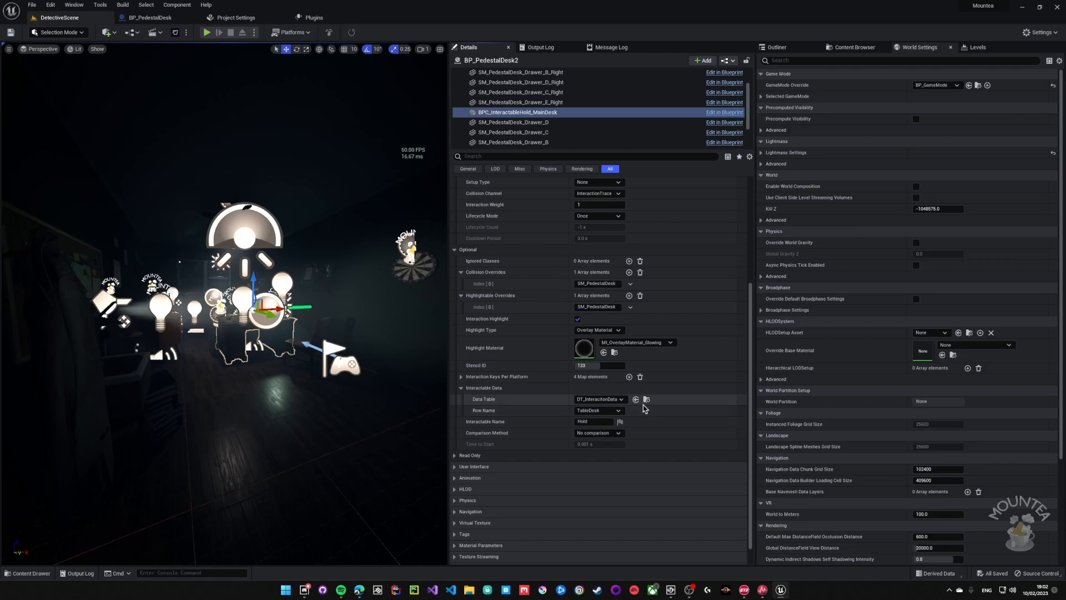
{"action": "left_click", "coordinate": [606, 421]}
{"action": "left_click", "coordinate": [606, 421]}
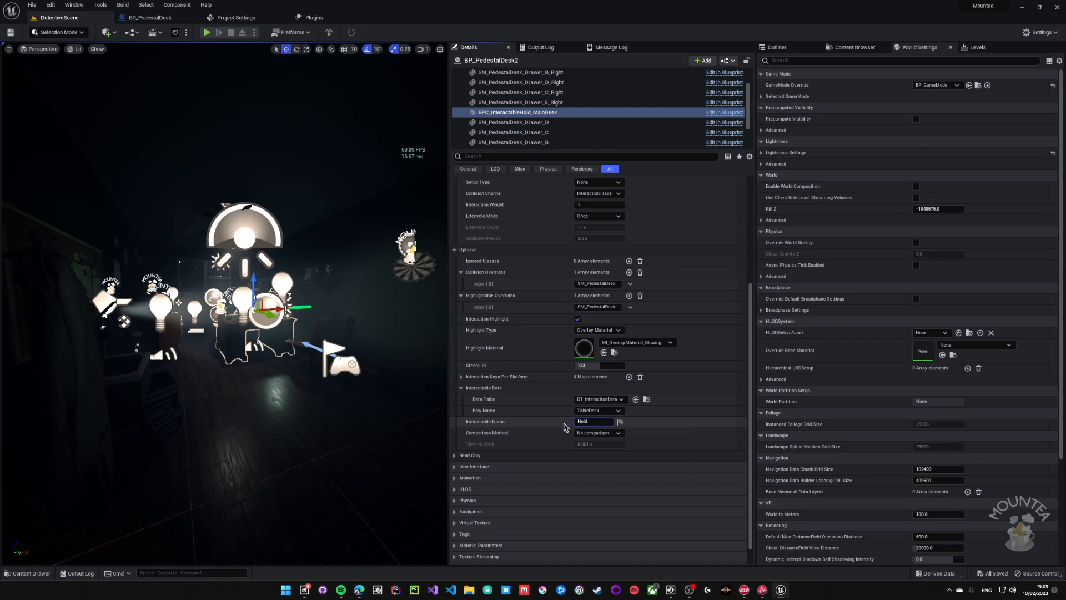
Expand the Read Only settings to review them and collapse the Optional settings.
{"action": "left_click", "coordinate": [456, 456]}
{"action": "scroll", "coordinate": [592, 484], "scroll_direction": "down", "scroll_amount": 3}
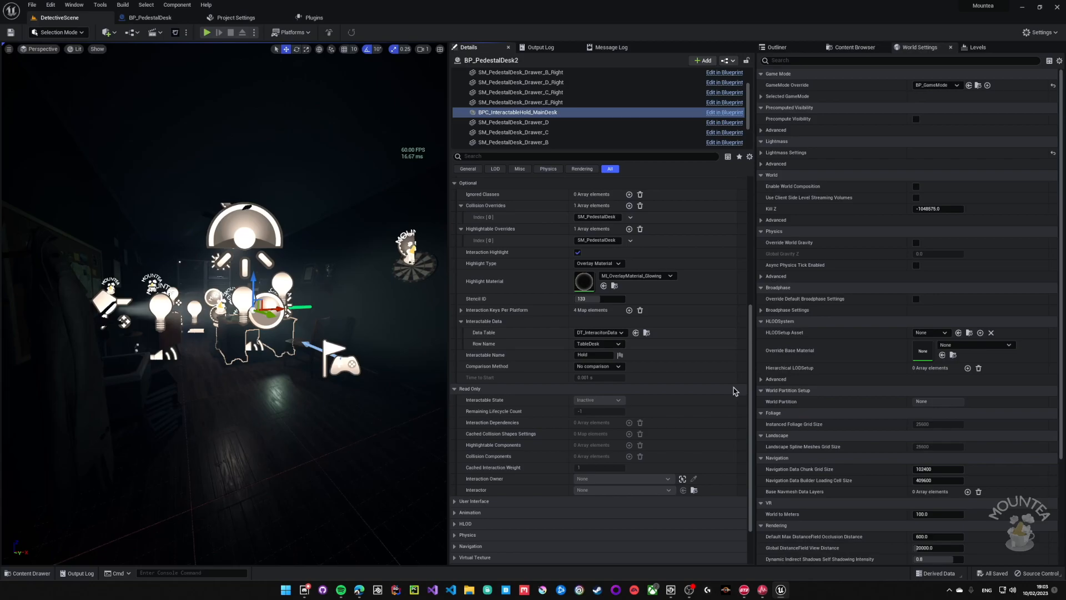
{"action": "scroll", "coordinate": [751, 364], "scroll_direction": "up", "scroll_amount": 2}
{"action": "left_click_drag", "start_coordinate": [753, 332], "coordinate": [753, 272]}
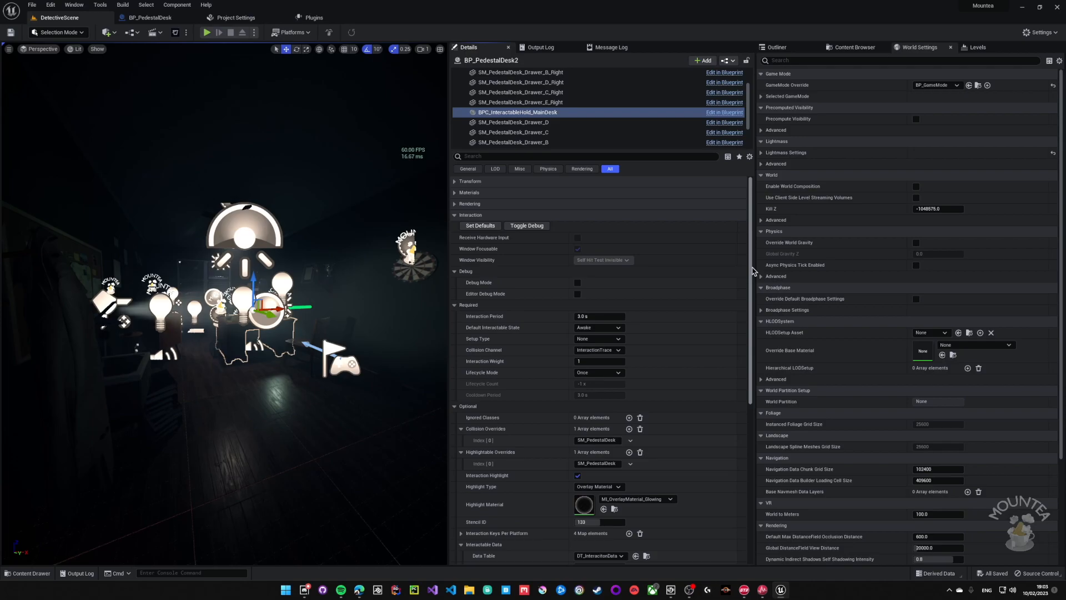
{"action": "left_click", "coordinate": [464, 405]}
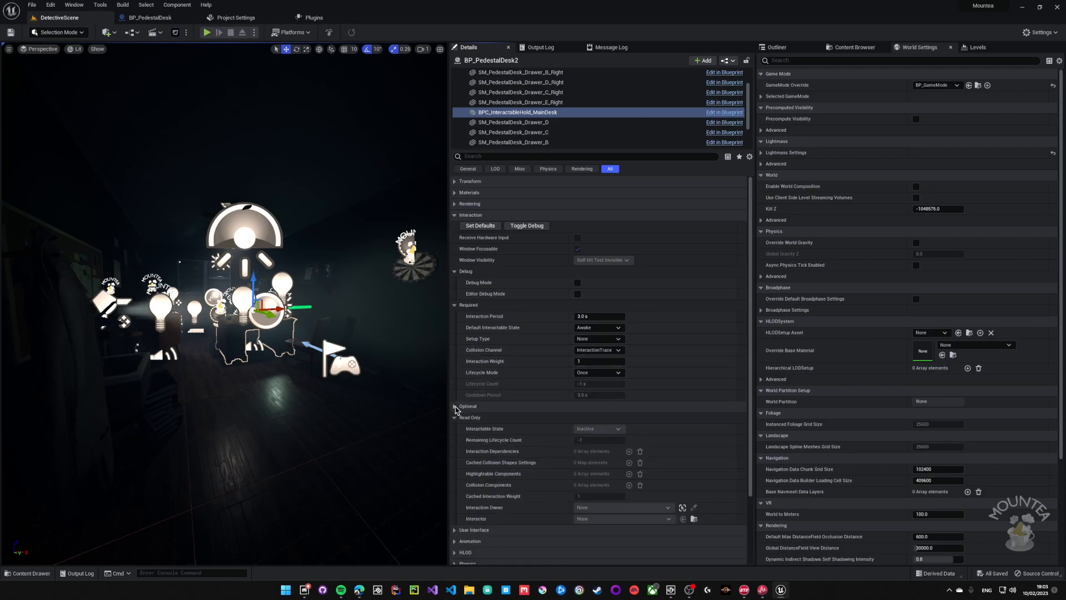
Collapse the Read Only settings and examine the Required settings of the desk ashtray's BPC_InteractablePress component.
{"action": "left_click", "coordinate": [467, 417]}
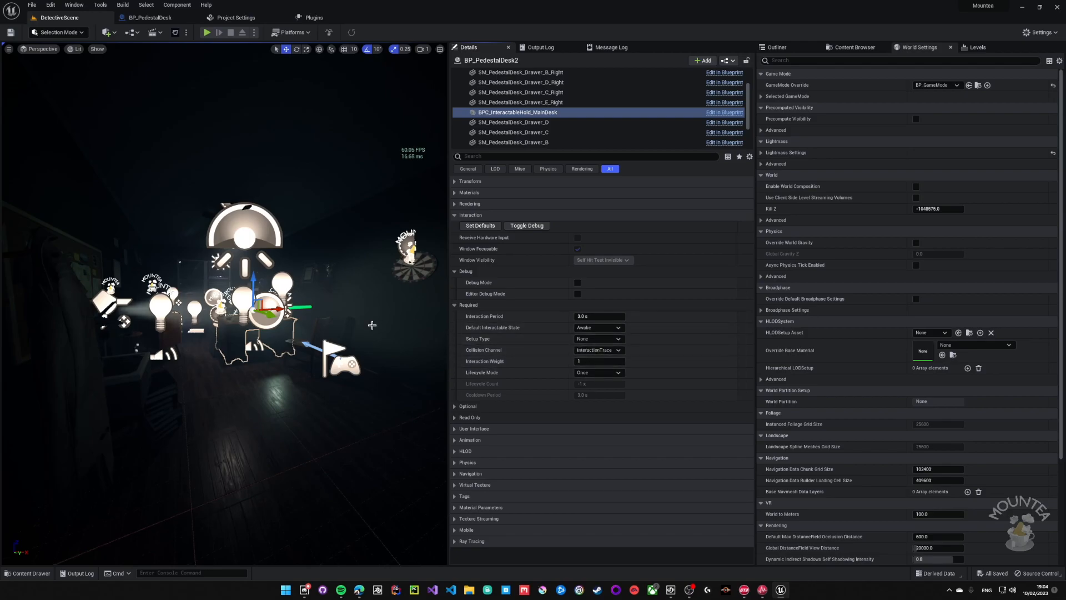
{"action": "right_click_drag", "start_coordinate": [356, 330], "coordinate": [427, 360]}
{"action": "key", "text": "w"}
{"action": "key", "text": "a"}
{"action": "key", "text": "w"}
{"action": "left_click", "coordinate": [205, 379]}
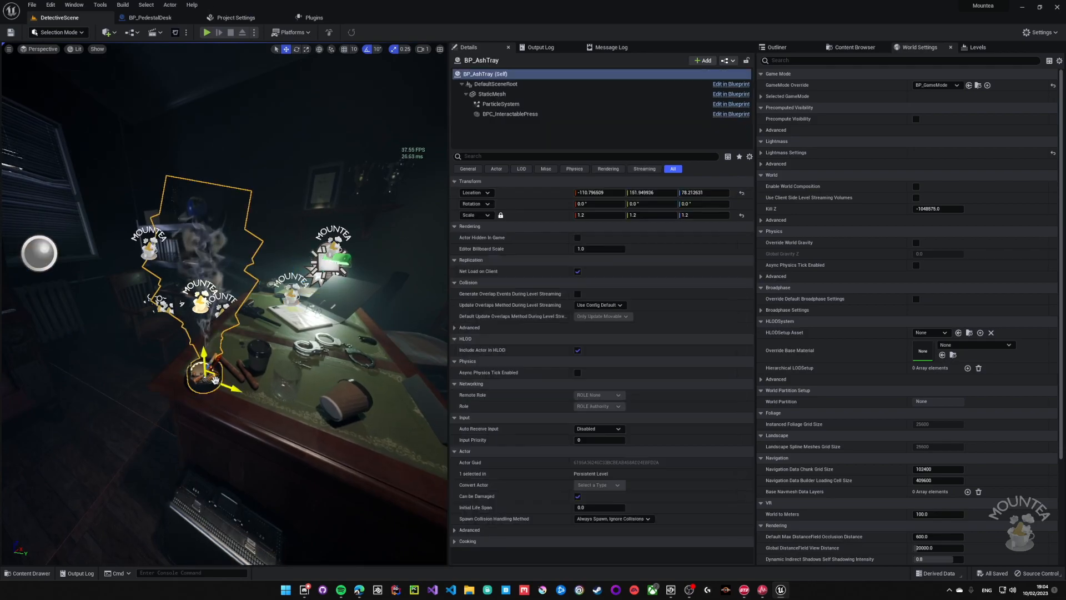
{"action": "left_click", "coordinate": [514, 114]}
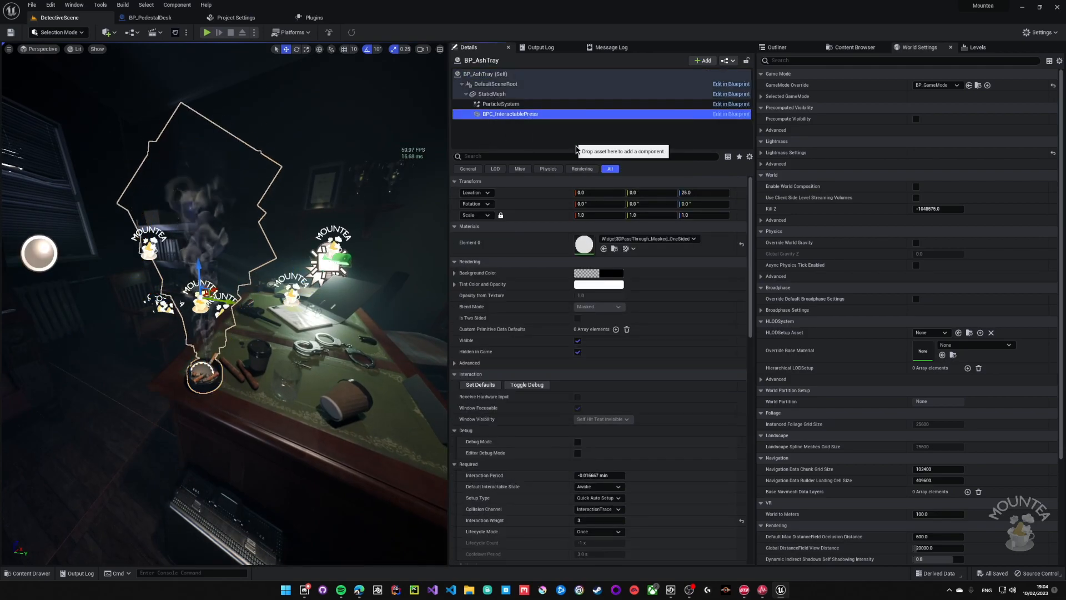
{"action": "scroll", "coordinate": [569, 363], "scroll_direction": "down", "scroll_amount": 2}
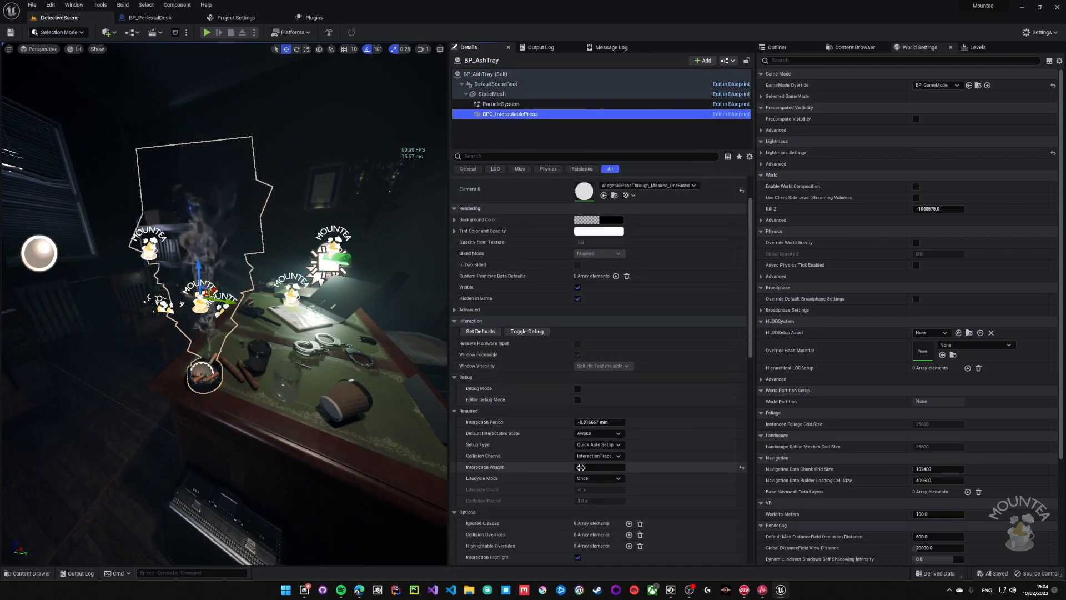
Play the level in the editor, walk up to the desk to check the interaction prompts and stop the session.
{"action": "left_click", "coordinate": [207, 32]}
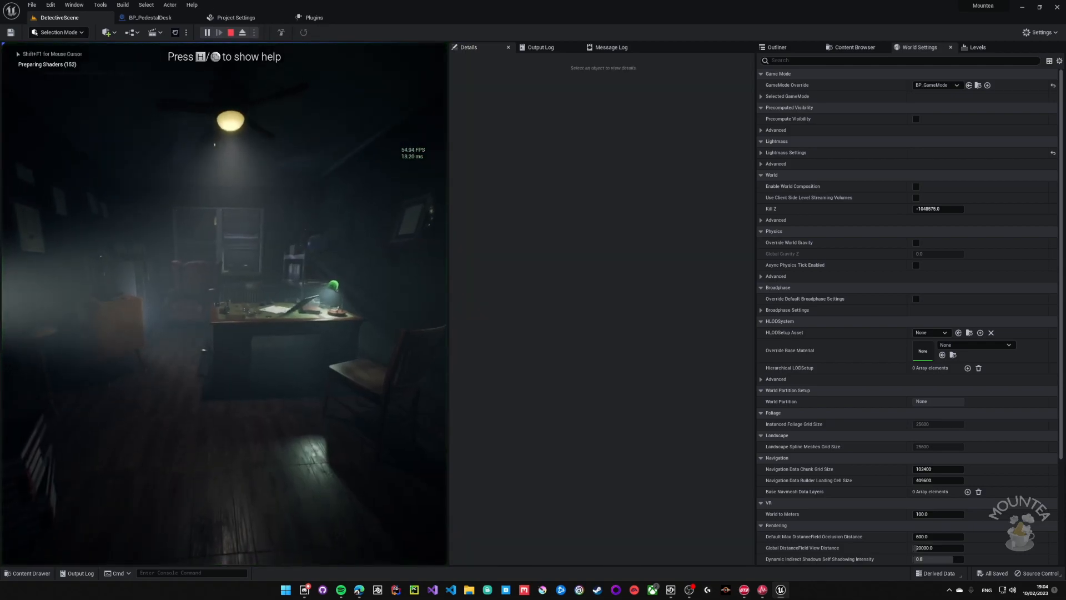
{"action": "key", "text": "w"}
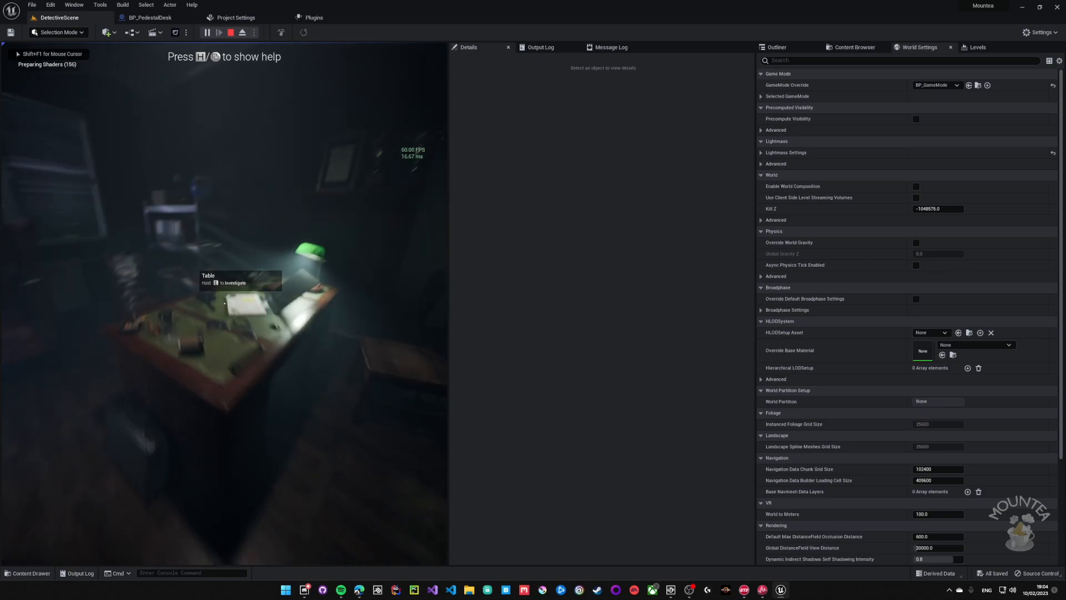
{"action": "key", "text": "a"}
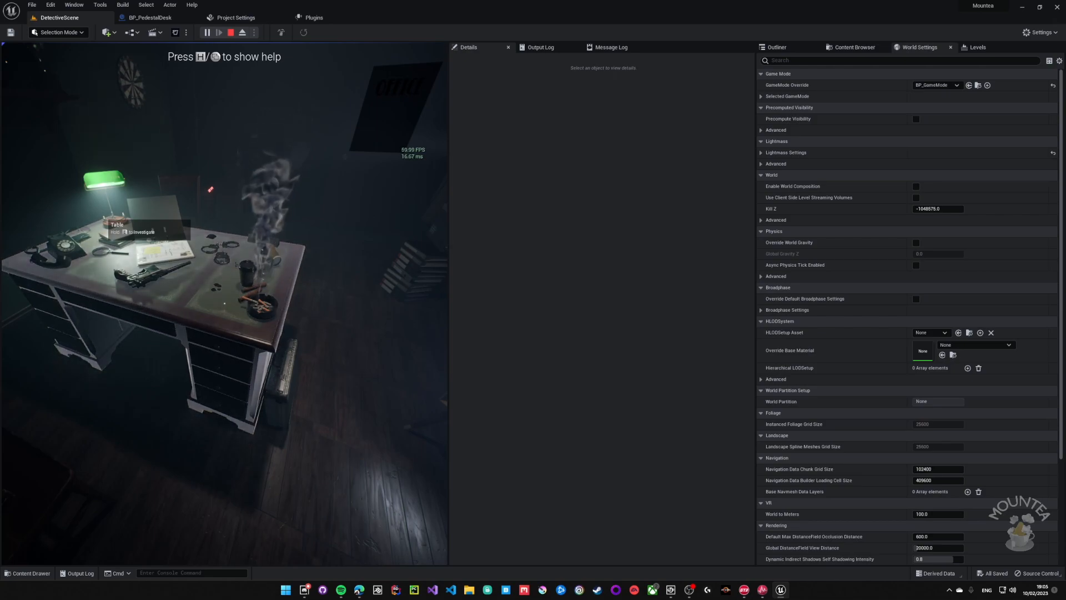
{"action": "key", "text": "Escape"}
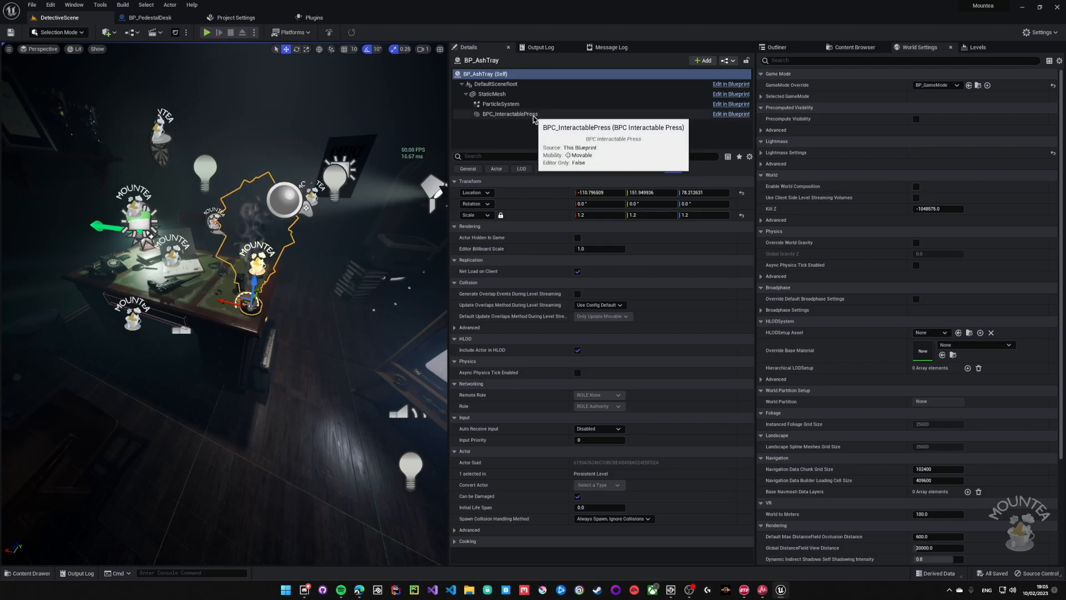
Select the green banker lamp on the desk and view it up close.
{"action": "key", "text": "w"}
{"action": "right_click_drag", "start_coordinate": [389, 175], "coordinate": [383, 113]}
{"action": "key", "text": "s"}
{"action": "right_click_drag", "start_coordinate": [335, 256], "coordinate": [249, 247]}
{"action": "key", "text": "d"}
{"action": "right_click_drag", "start_coordinate": [335, 256], "coordinate": [224, 269]}
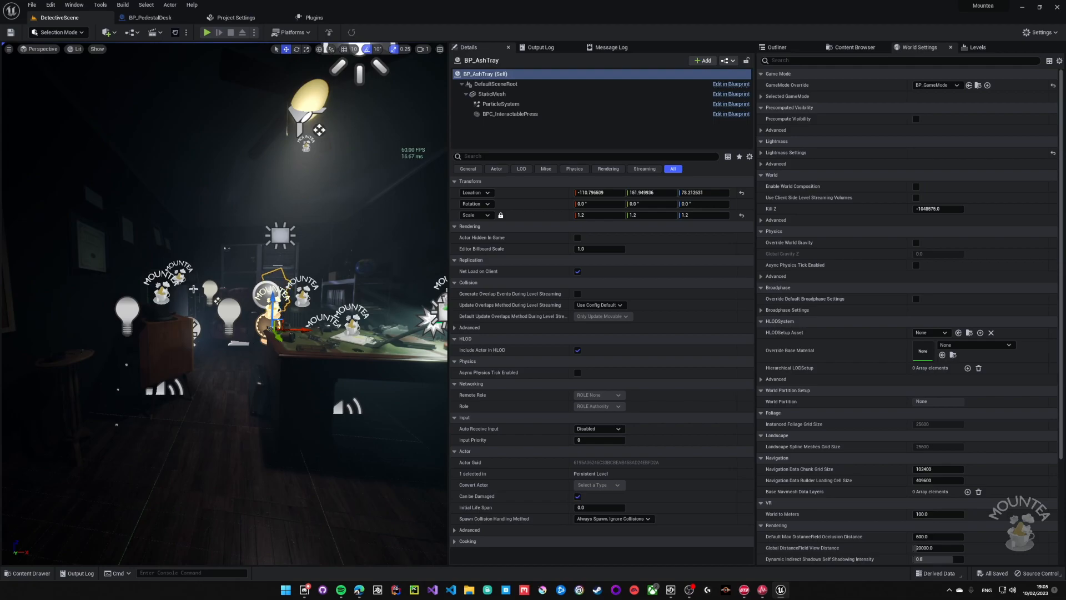
{"action": "left_click", "coordinate": [161, 292]}
{"action": "right_click_drag", "start_coordinate": [327, 311], "coordinate": [444, 231]}
{"action": "key", "text": "w"}
{"action": "left_click", "coordinate": [308, 315]}
{"action": "key", "text": "s"}
{"action": "key", "text": "w"}
{"action": "key", "text": "s"}
{"action": "key", "text": "w"}
{"action": "right_click_drag", "start_coordinate": [222, 297], "coordinate": [404, 249]}
{"action": "key", "text": "w"}
{"action": "left_click", "coordinate": [222, 297]}
{"action": "key", "text": "w"}
{"action": "left_click", "coordinate": [364, 268]}
{"action": "key", "text": "w"}
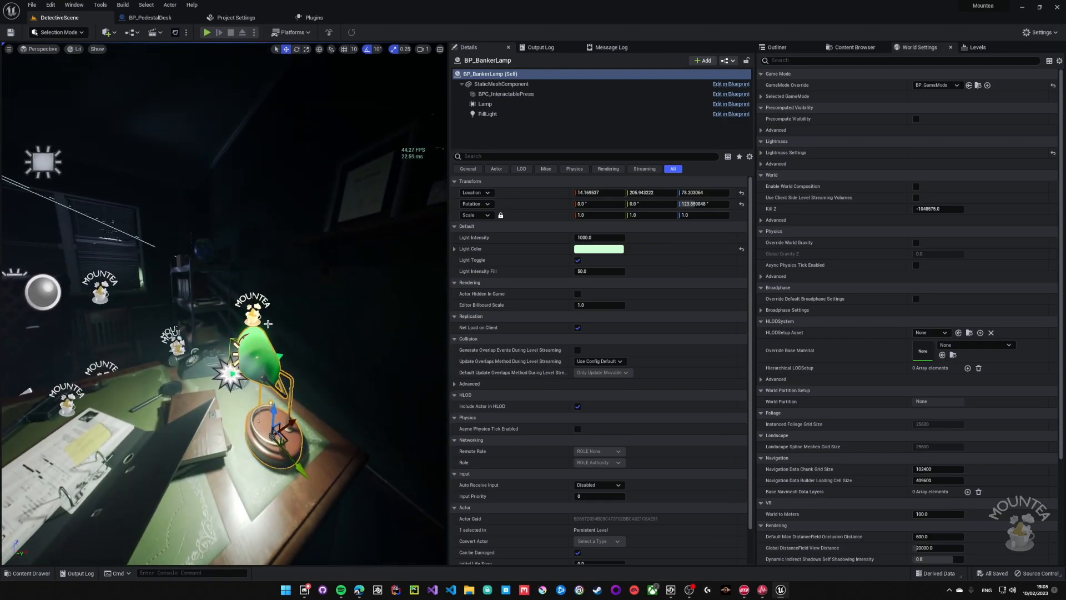
Play the level, approach the lamp to check its Turn On/Off prompt and stop the session.
{"action": "left_click", "coordinate": [208, 35]}
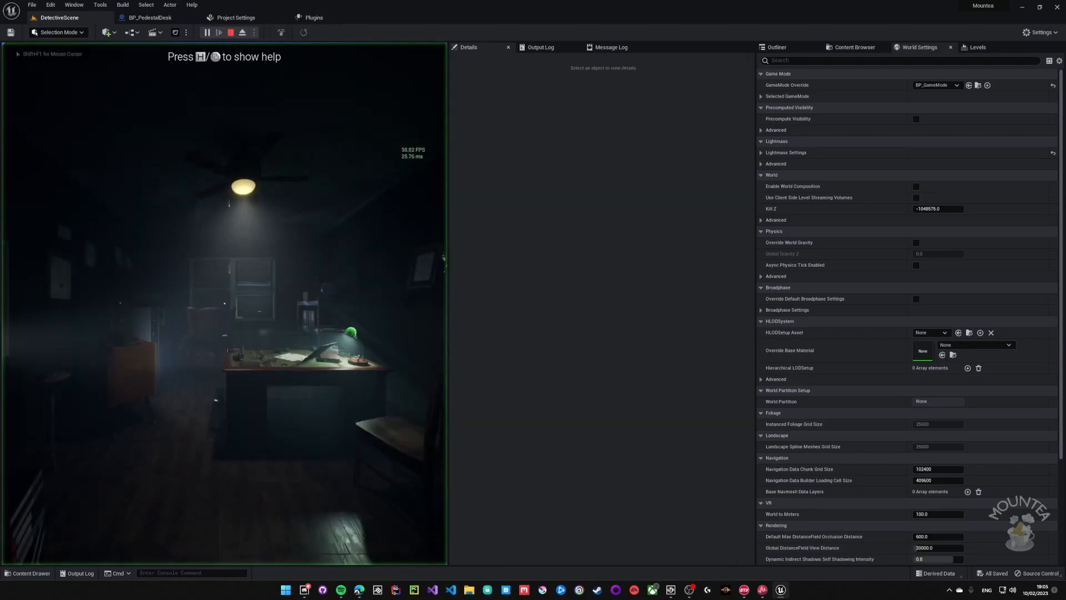
{"action": "key", "text": "w"}
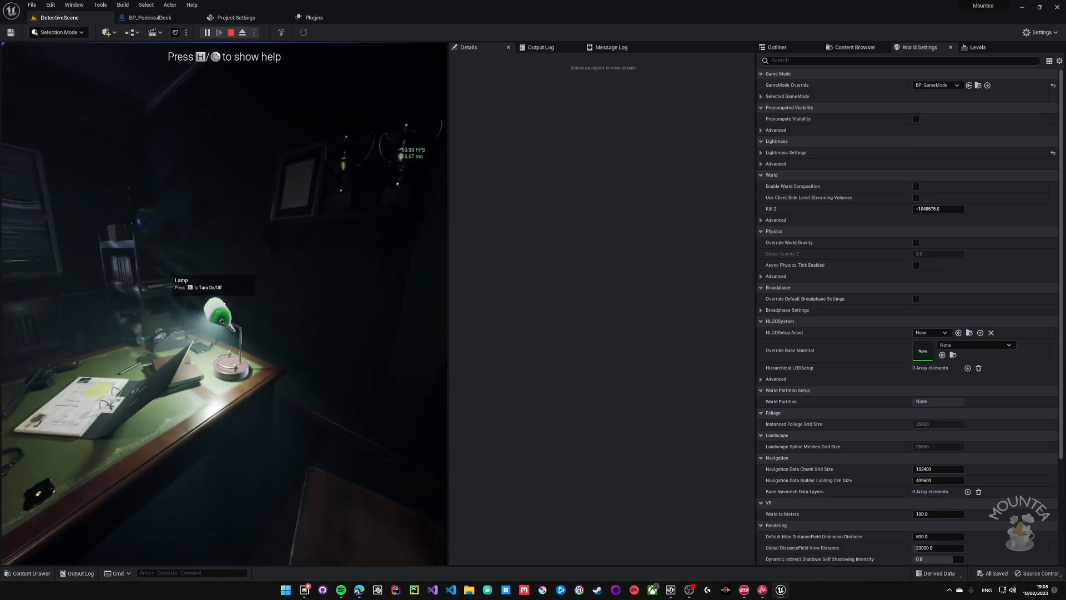
{"action": "key", "text": "s"}
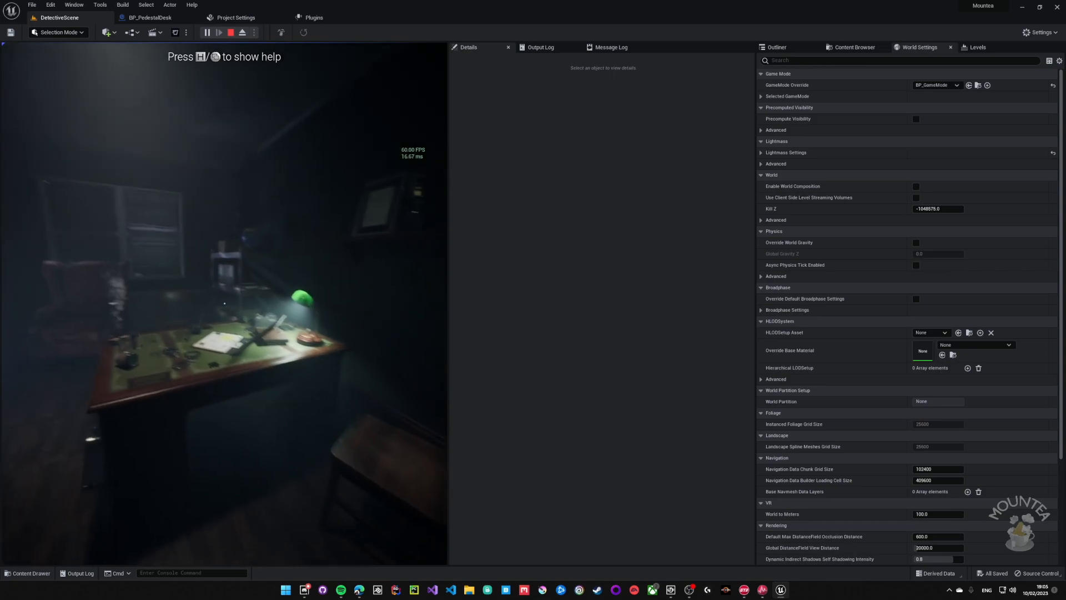
{"action": "key", "text": "s"}
{"action": "key", "text": "Escape"}
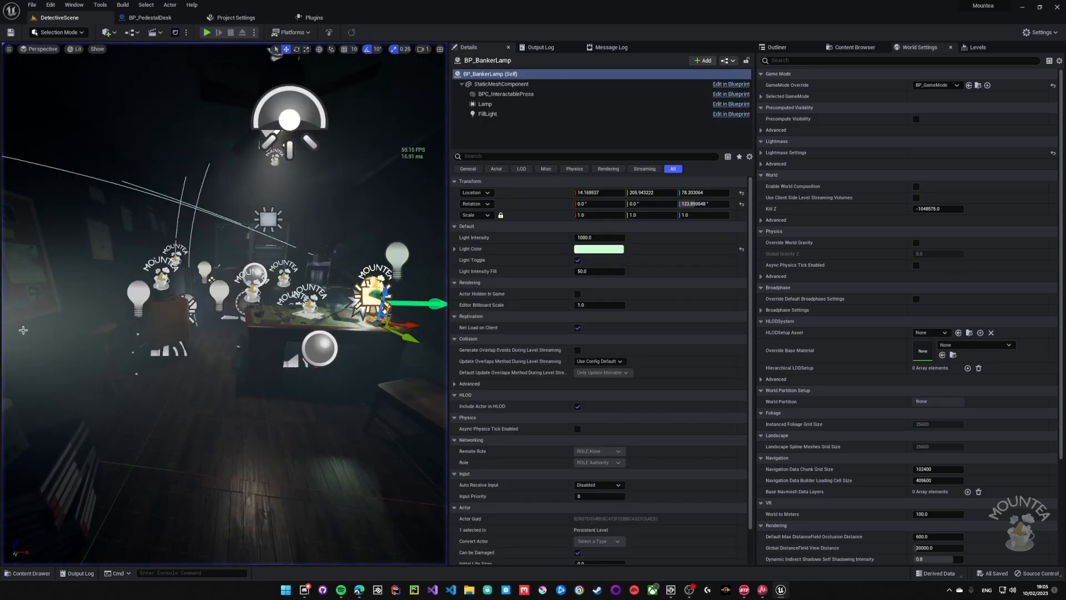
Select the overhead projector and check its interaction indicator in a short play session.
{"action": "right_click_drag", "start_coordinate": [225, 303], "coordinate": [270, 275]}
{"action": "mouse_move", "coordinate": [170, 310]}
{"action": "right_mouse_down"}
{"action": "mouse_move", "coordinate": [182, 318]}
{"action": "mouse_move", "coordinate": [170, 310]}
{"action": "right_mouse_up"}
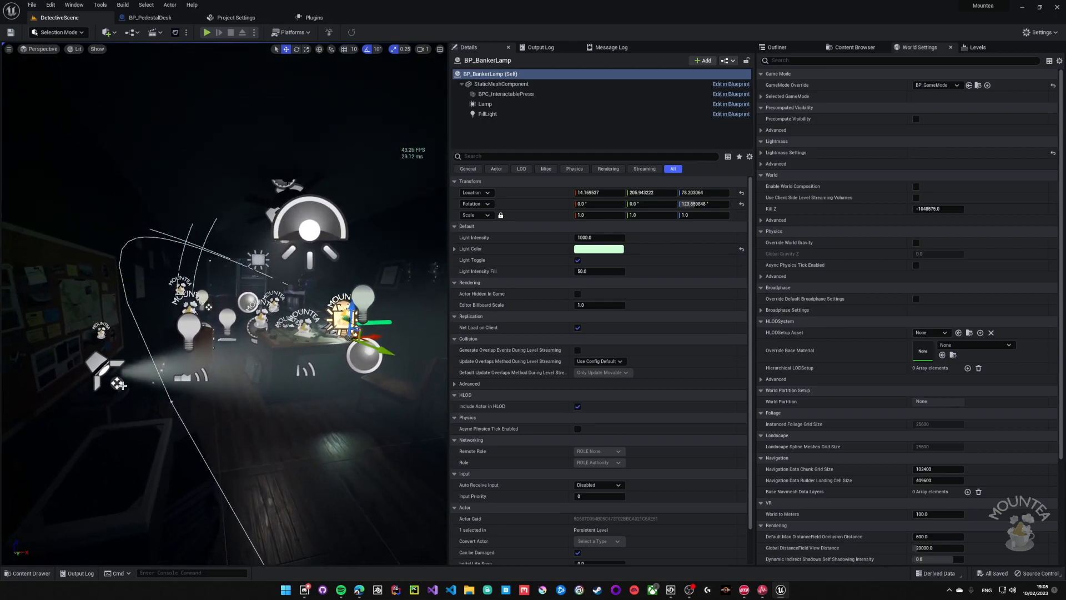
{"action": "right_click_drag", "start_coordinate": [117, 383], "coordinate": [75, 408]}
{"action": "left_click", "coordinate": [212, 354]}
{"action": "right_click_drag", "start_coordinate": [212, 354], "coordinate": [199, 347]}
{"action": "mouse_move", "coordinate": [233, 74]}
{"action": "right_mouse_down"}
{"action": "mouse_move", "coordinate": [266, 78]}
{"action": "mouse_move", "coordinate": [233, 74]}
{"action": "right_mouse_up"}
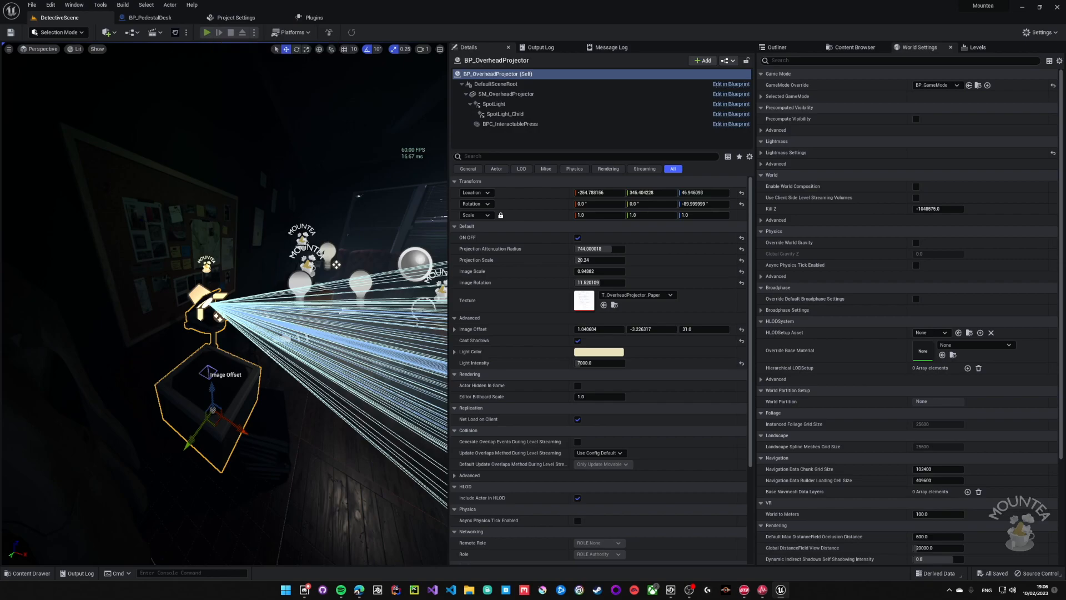
{"action": "left_click", "coordinate": [206, 32]}
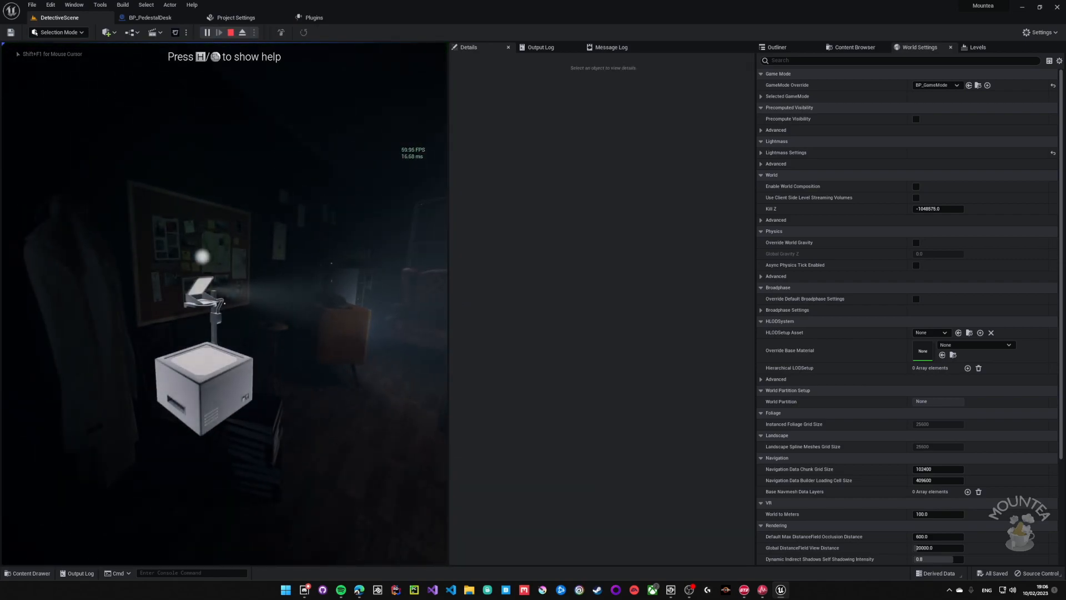
{"action": "key", "text": "Escape"}
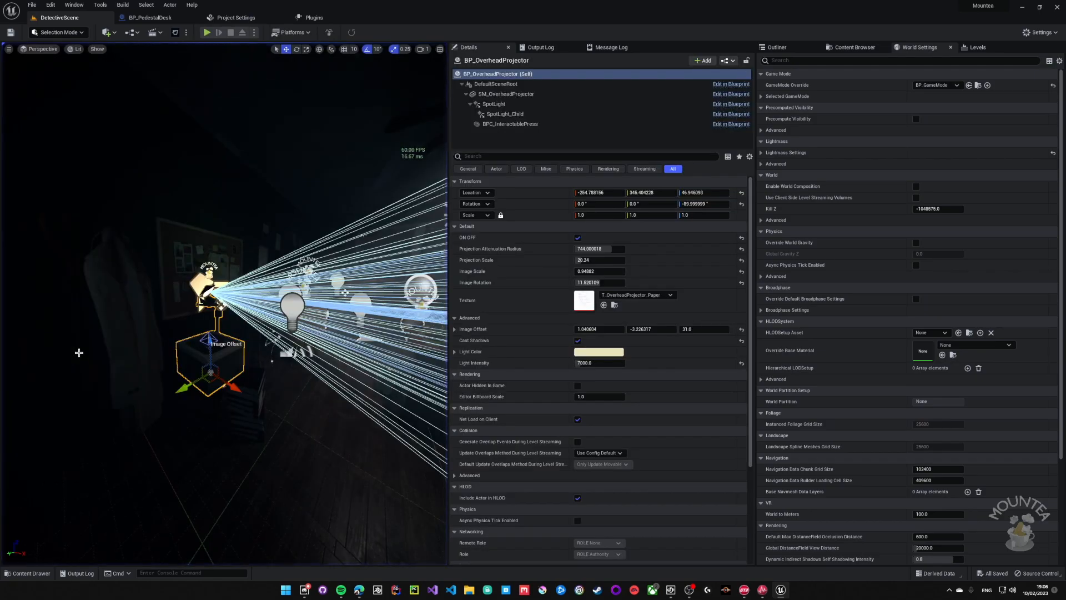
Set the Widget Class of the projector's BPC_InteractablePress component to WBP_InteractableActorWidget_Example4.
{"action": "left_click", "coordinate": [510, 124]}
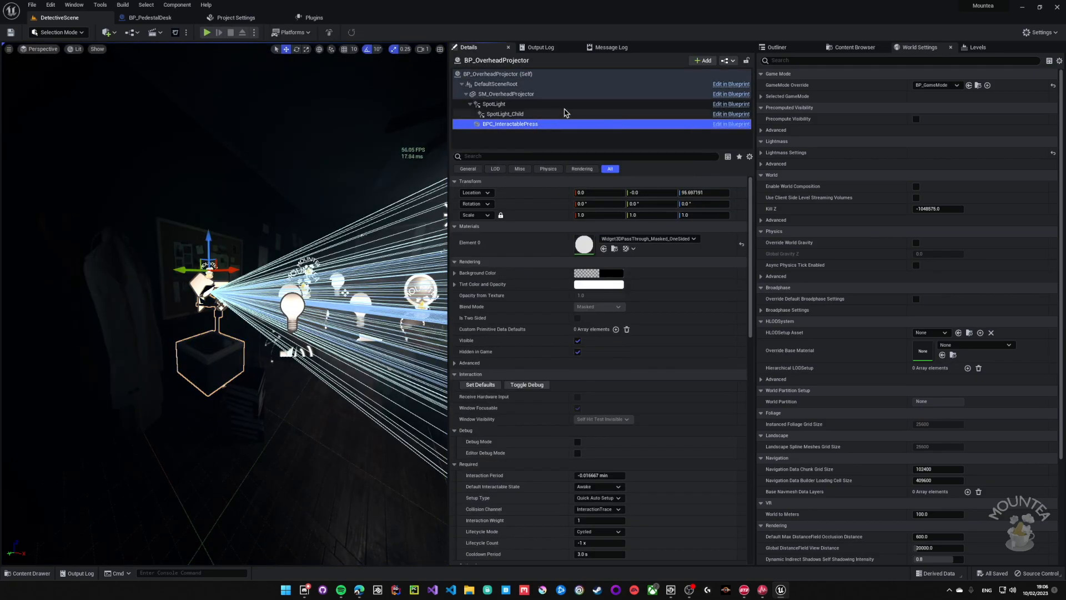
{"action": "scroll", "coordinate": [657, 477], "scroll_direction": "down", "scroll_amount": 10}
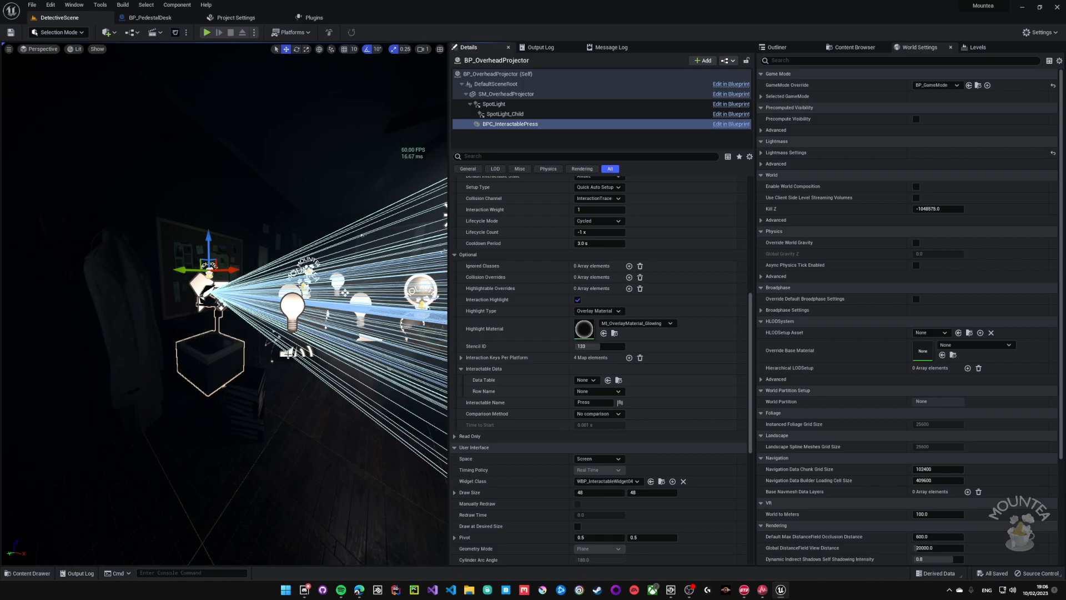
{"action": "left_click", "coordinate": [636, 481]}
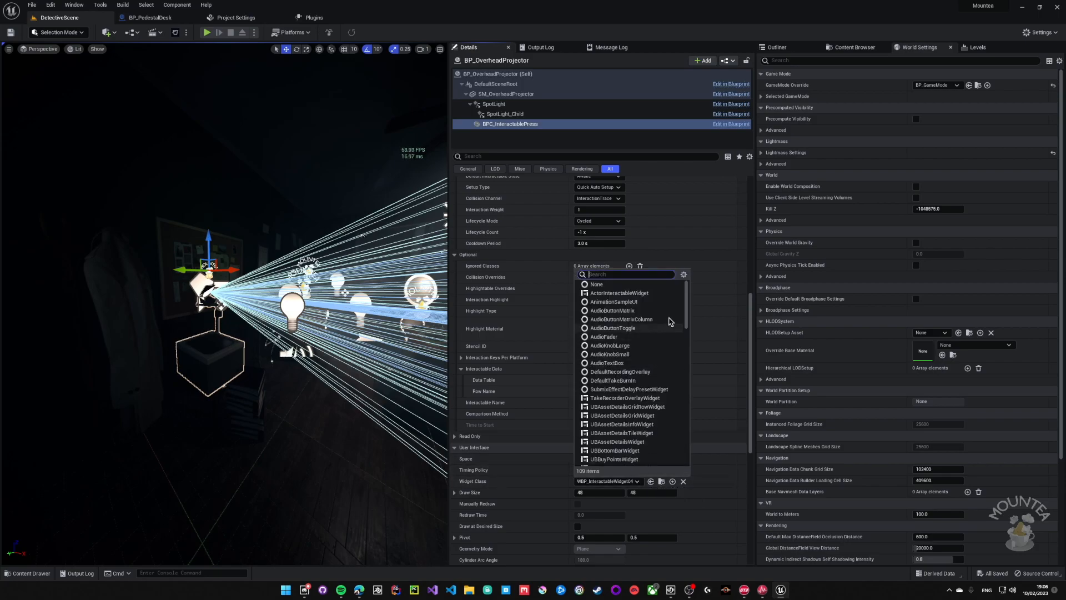
{"action": "left_click_drag", "start_coordinate": [688, 306], "coordinate": [699, 401]}
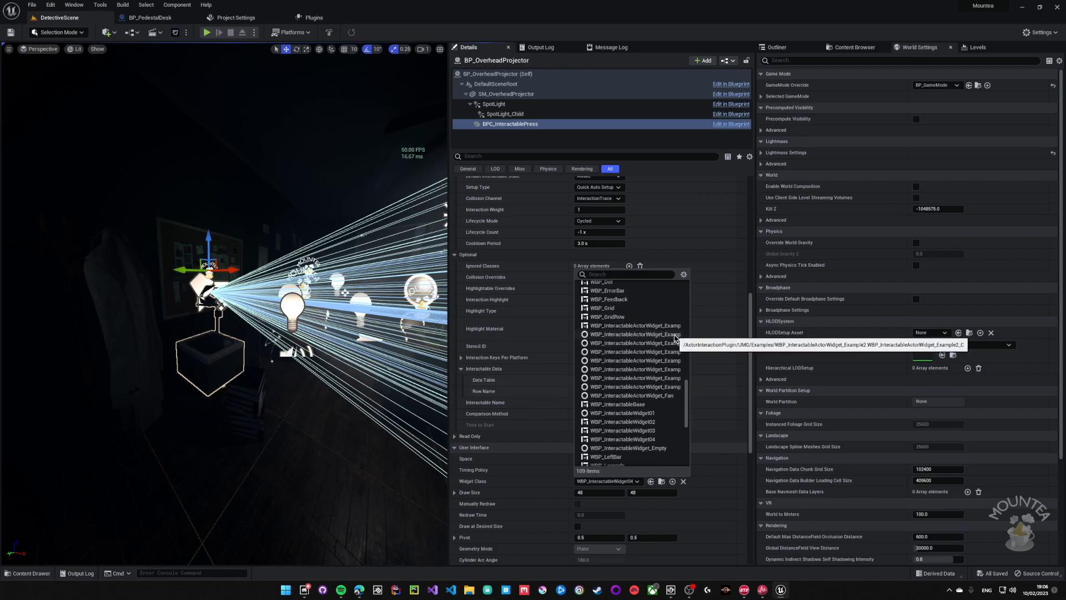
{"action": "left_click", "coordinate": [669, 352]}
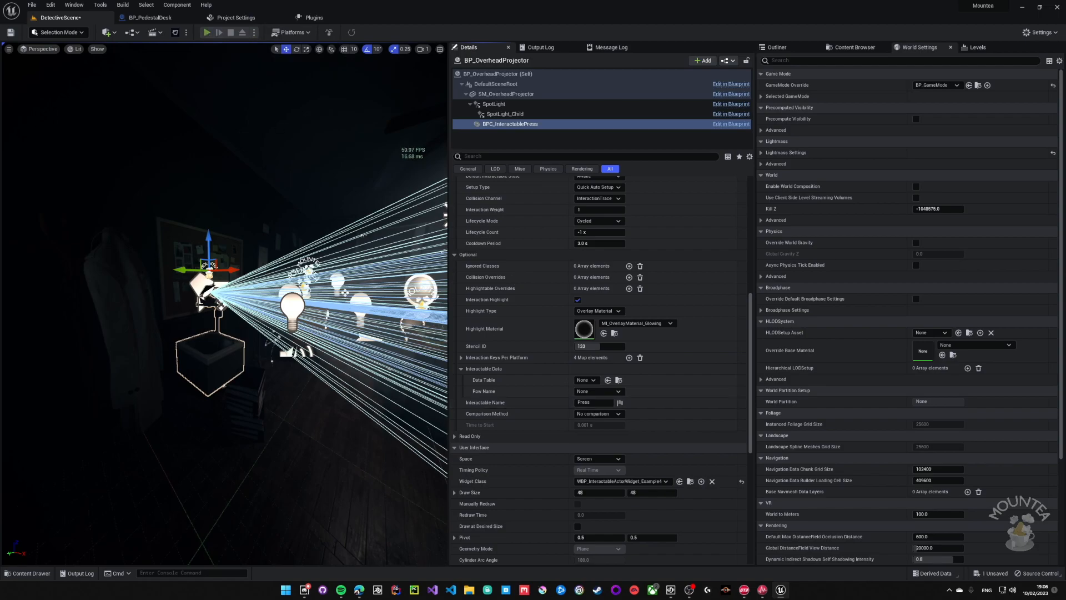
Play the level to test the projector with the new widget class and stop the session.
{"action": "left_click", "coordinate": [206, 32]}
{"action": "key", "text": "w"}
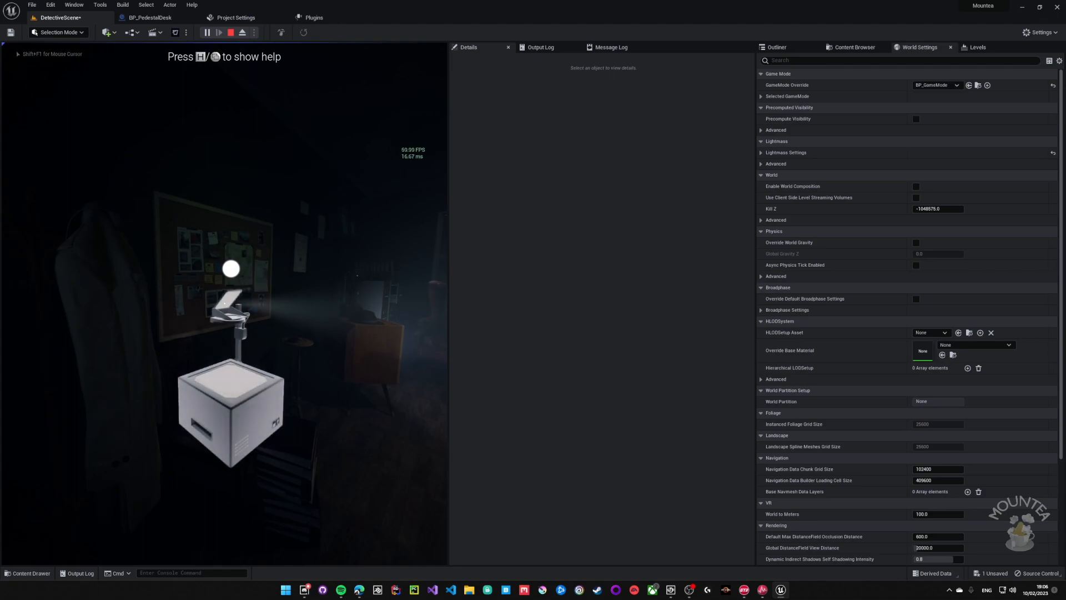
{"action": "key", "text": "Escape"}
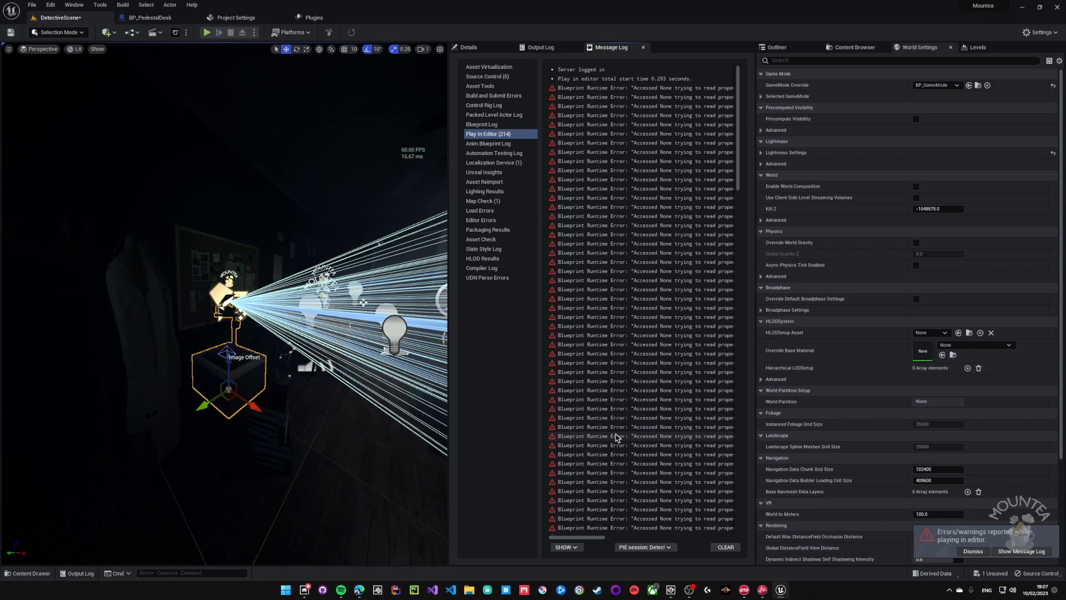
Enable Debug Mode on the projector's BPC_InteractablePress component and switch it back off with Toggle Debug.
{"action": "left_click", "coordinate": [468, 47]}
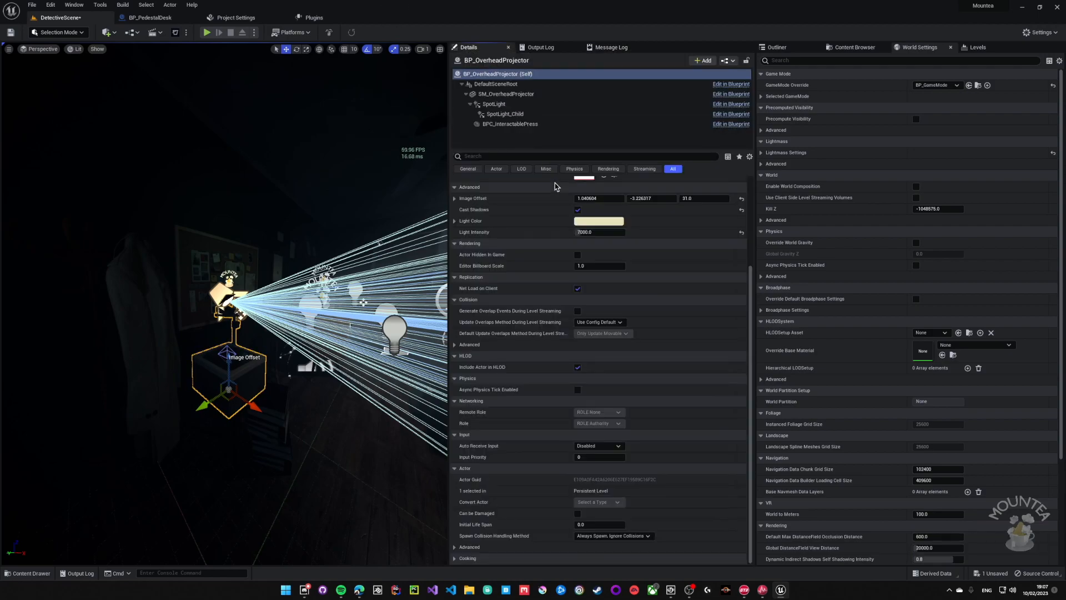
{"action": "left_click", "coordinate": [510, 124]}
{"action": "left_click_drag", "start_coordinate": [751, 273], "coordinate": [754, 309]}
{"action": "scroll", "coordinate": [754, 333], "scroll_direction": "up", "scroll_amount": 3}
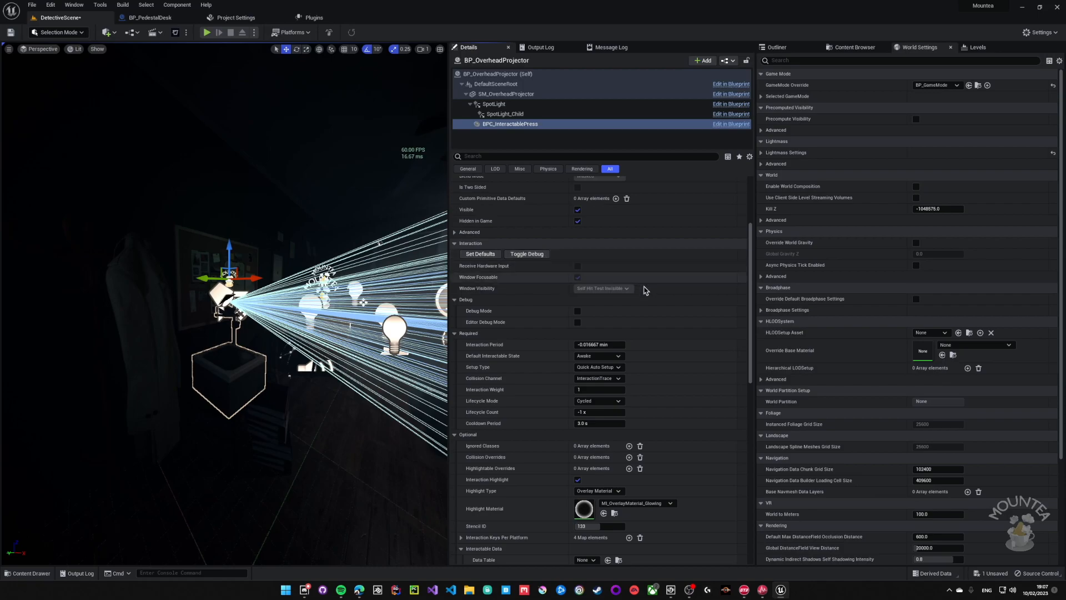
{"action": "left_click", "coordinate": [577, 310]}
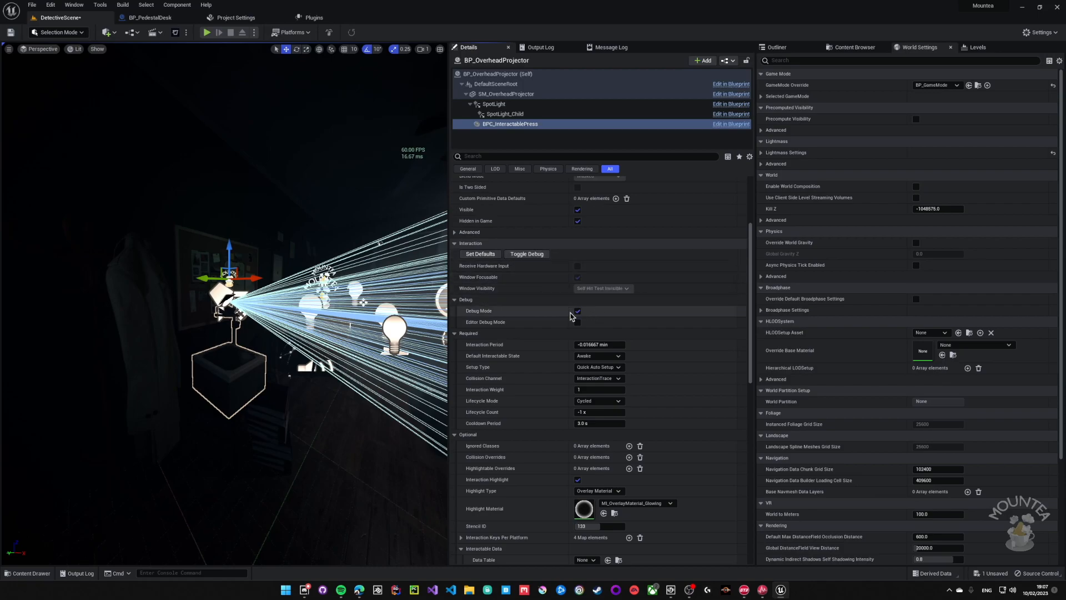
{"action": "left_click", "coordinate": [544, 255]}
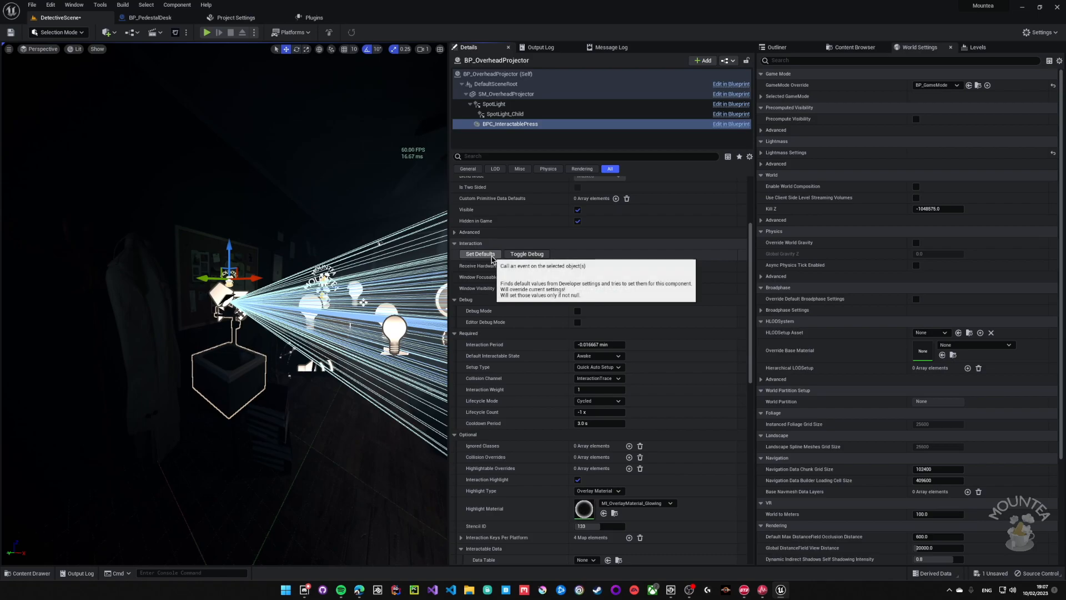
Collapse the Debug, Required and Optional settings and apply Set Defaults to the projector's BPC_InteractablePress component.
{"action": "left_click_drag", "start_coordinate": [750, 305], "coordinate": [755, 373]}
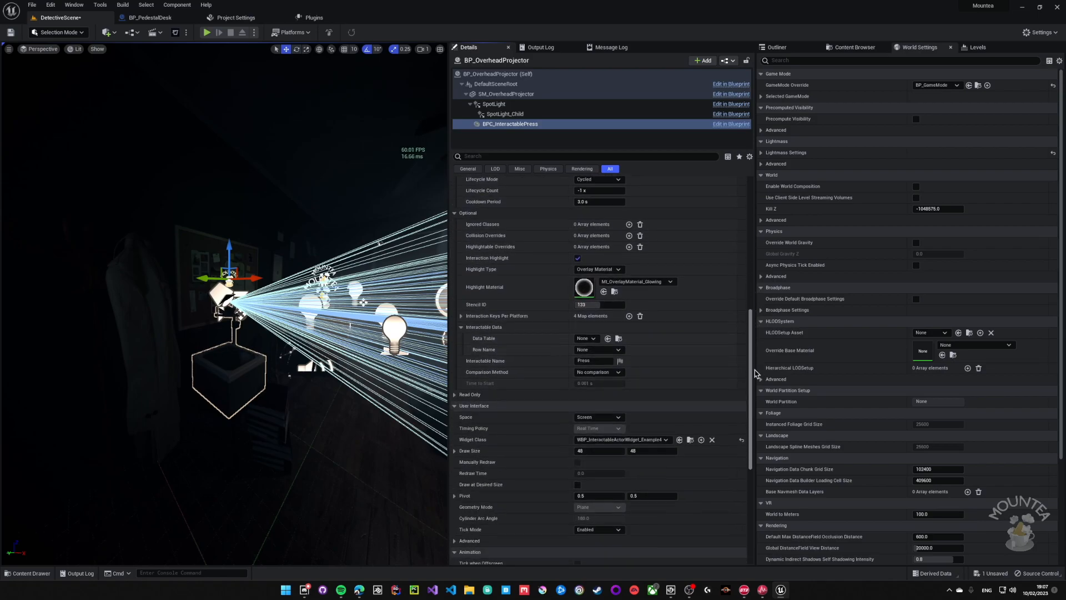
{"action": "scroll", "coordinate": [752, 413], "scroll_direction": "up", "scroll_amount": 2}
{"action": "left_click_drag", "start_coordinate": [752, 413], "coordinate": [754, 397]}
{"action": "scroll", "coordinate": [755, 397], "scroll_direction": "up", "scroll_amount": 2}
{"action": "left_click", "coordinate": [454, 235]}
{"action": "left_click", "coordinate": [454, 247]}
{"action": "left_click", "coordinate": [455, 258]}
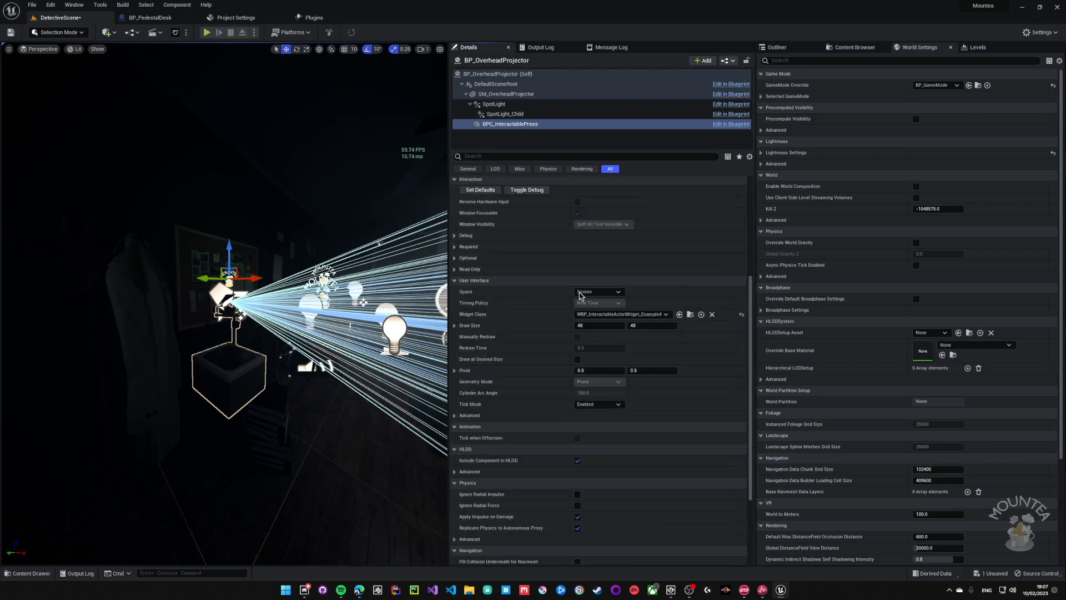
{"action": "left_click", "coordinate": [488, 191]}
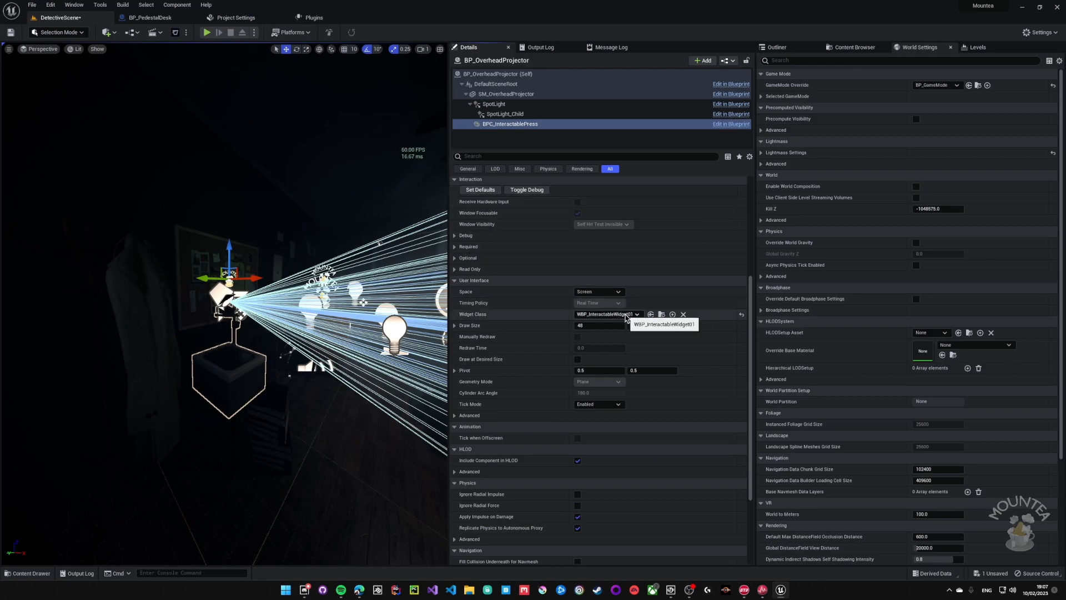
Examine the Actor Interaction Plugin's default widget class and data table in the project settings and return to the DetectiveScene level.
{"action": "left_click", "coordinate": [249, 21]}
{"action": "left_click_drag", "start_coordinate": [121, 84], "coordinate": [134, 406]}
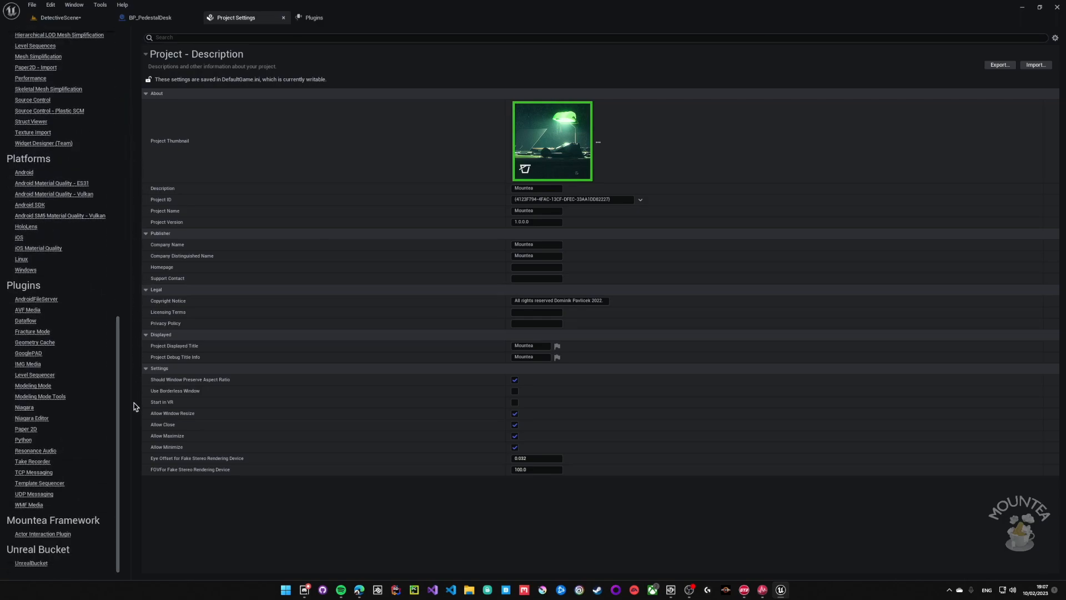
{"action": "left_click", "coordinate": [55, 533]}
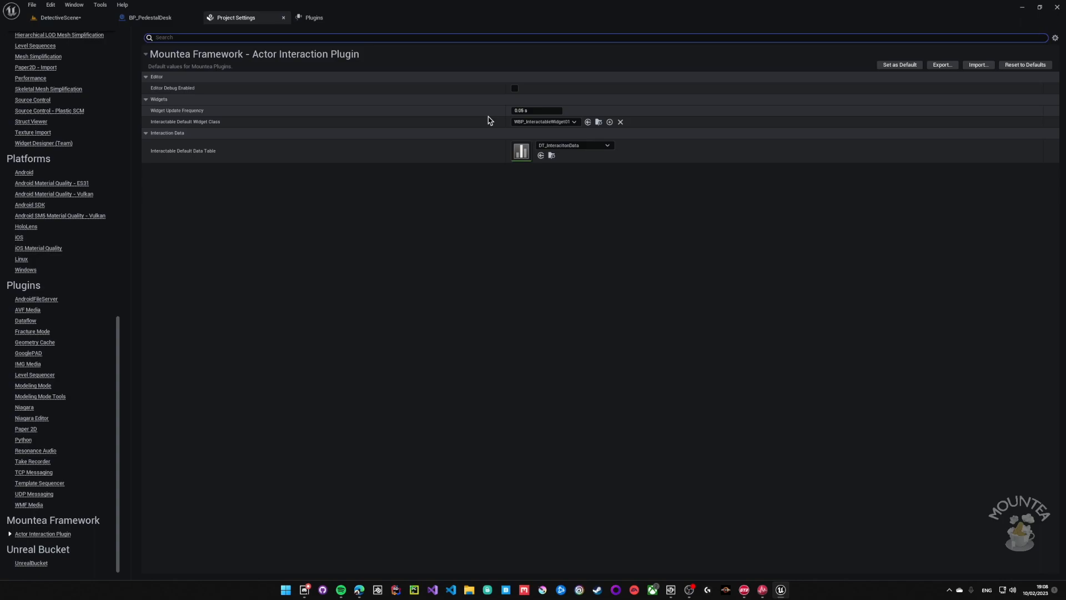
{"action": "left_click", "coordinate": [81, 18]}
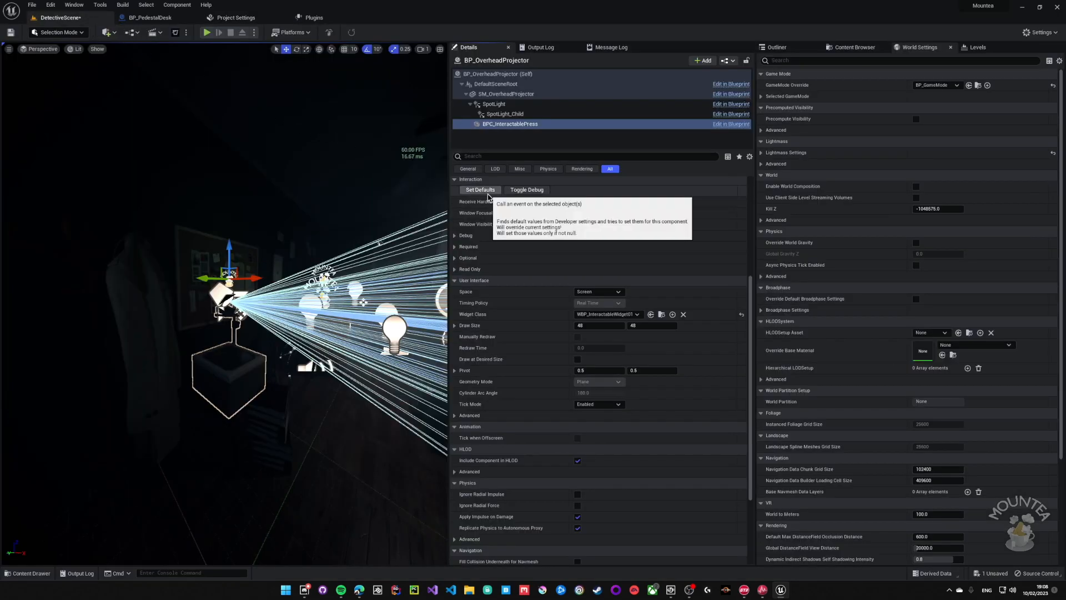
Play the level to test the projector with the applied defaults and stop the session.
{"action": "left_click", "coordinate": [206, 32]}
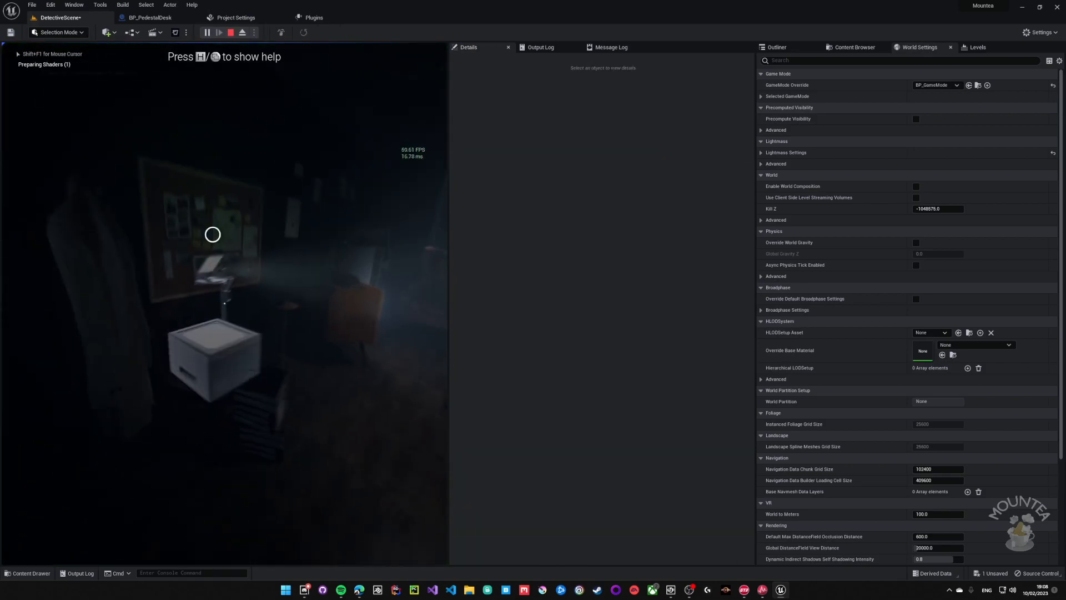
{"action": "key", "text": "w"}
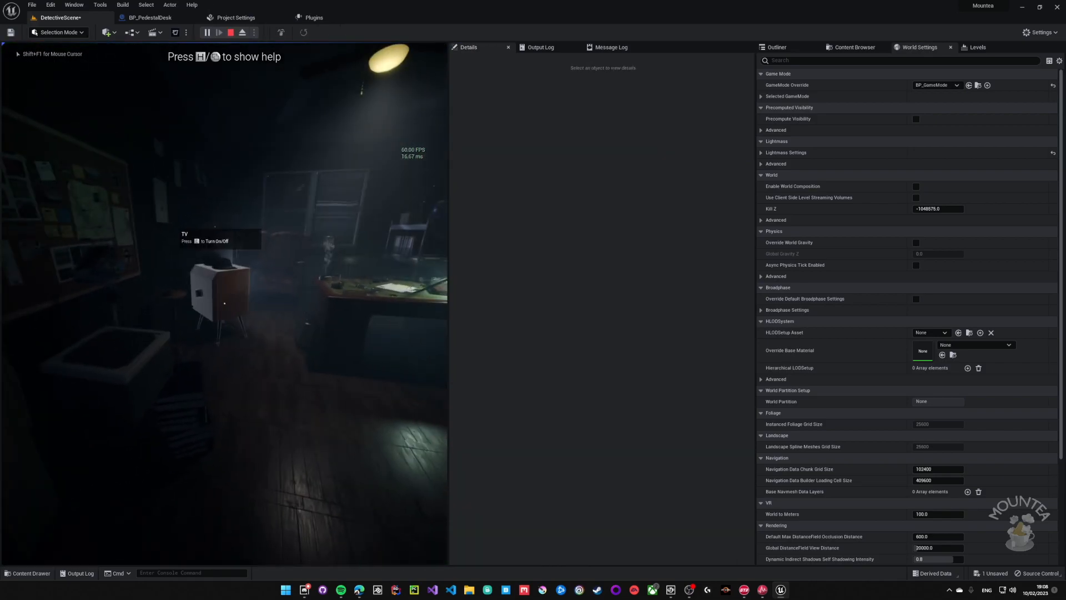
{"action": "key", "text": "Escape"}
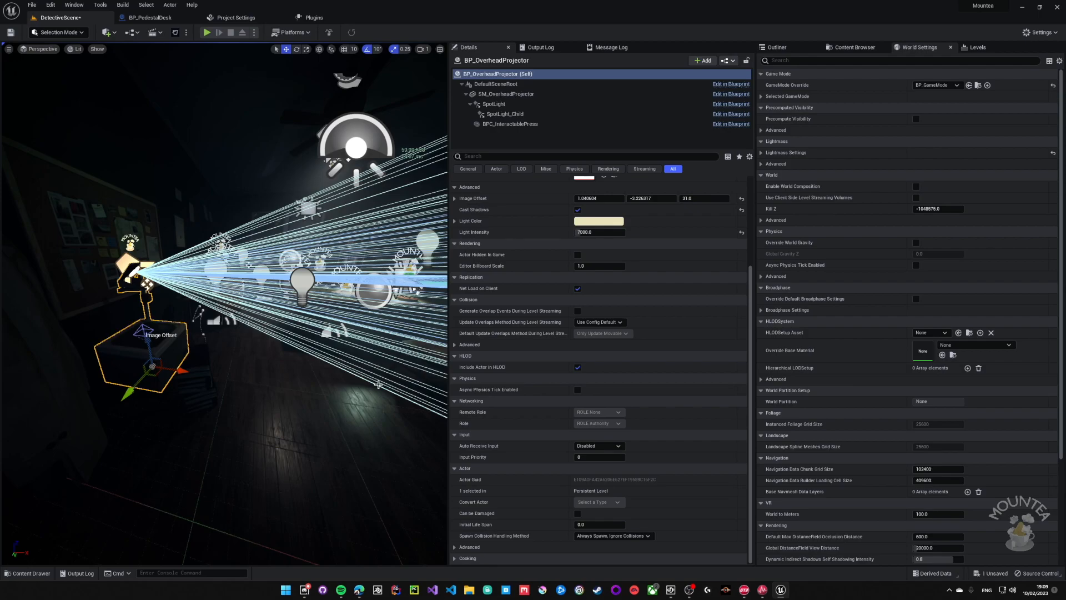
Add an Interactable Component Press to the SM_OfficeBinder_Set_A9 binder stack and apply Set Defaults to it.
{"action": "left_click", "coordinate": [219, 372]}
{"action": "mouse_move", "coordinate": [220, 372]}
{"action": "right_mouse_down"}
{"action": "mouse_move", "coordinate": [189, 369]}
{"action": "mouse_move", "coordinate": [221, 384]}
{"action": "right_mouse_up"}
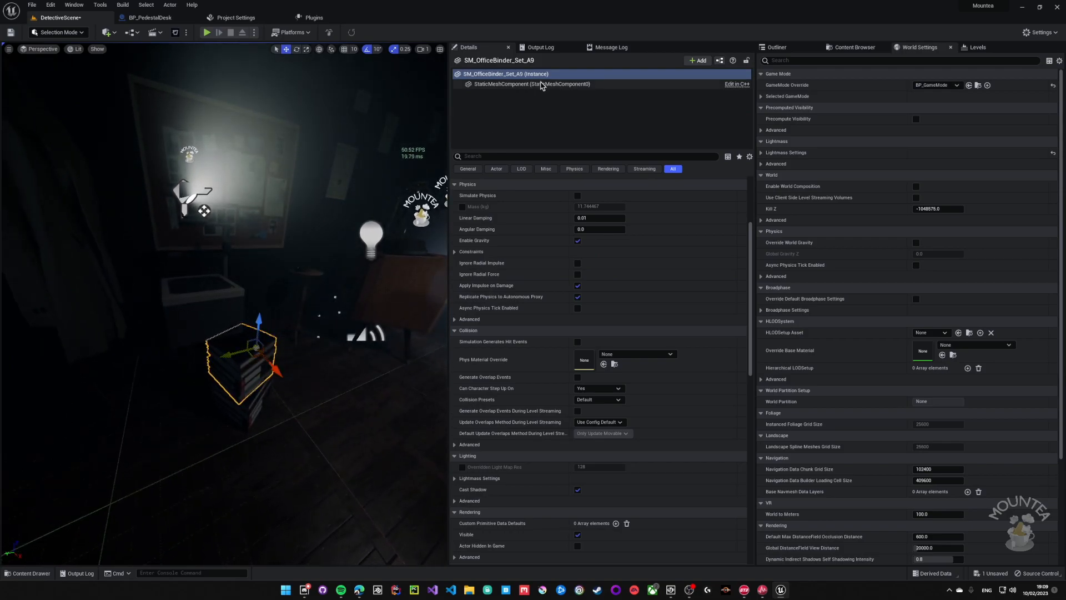
{"action": "left_click", "coordinate": [699, 60]}
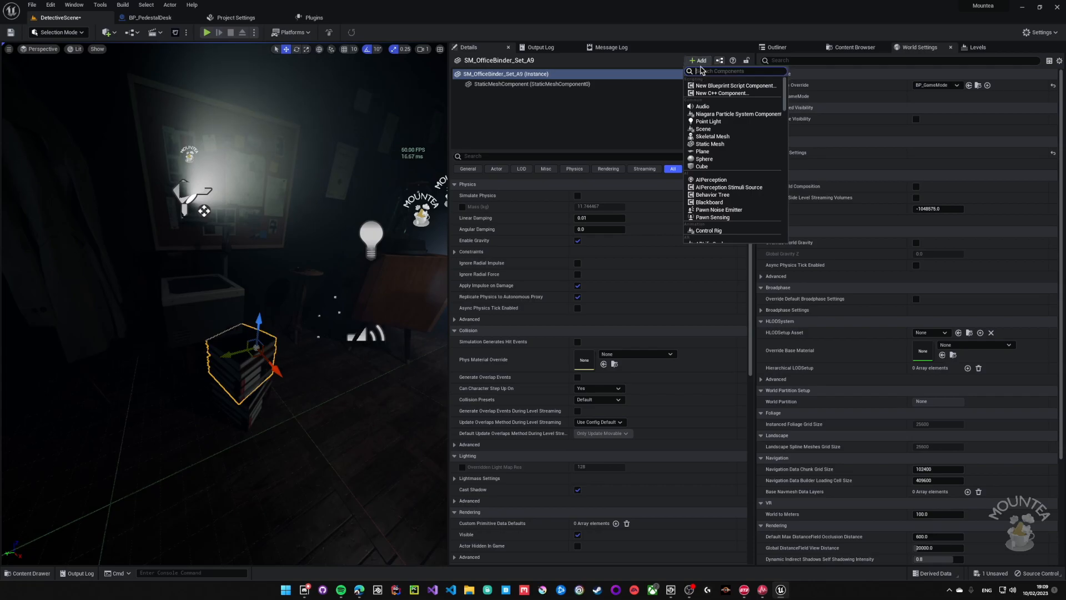
{"action": "type", "text": "Press"}
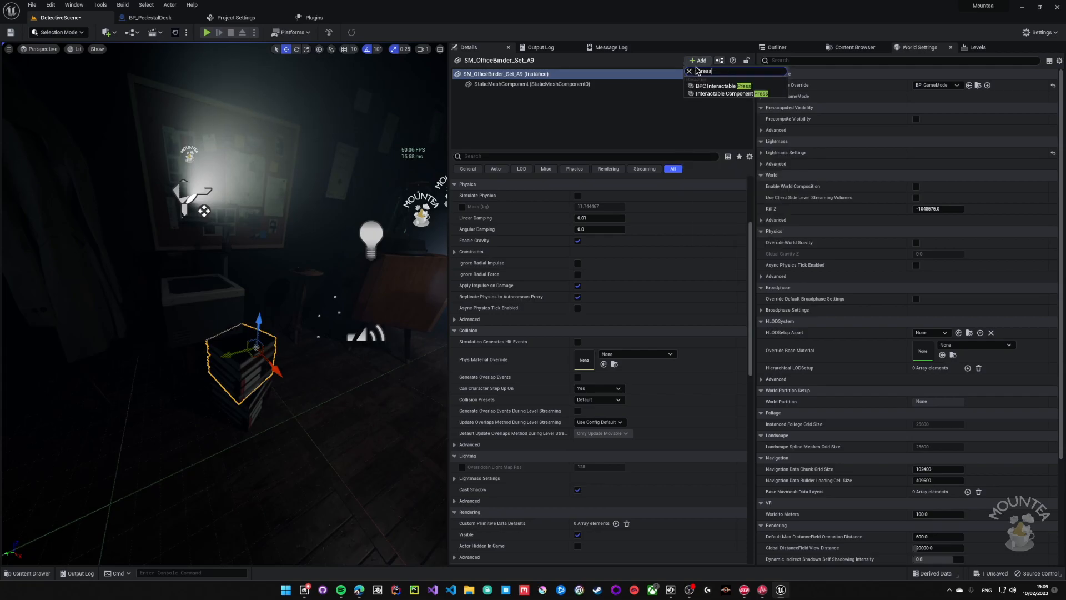
{"action": "left_click", "coordinate": [722, 93]}
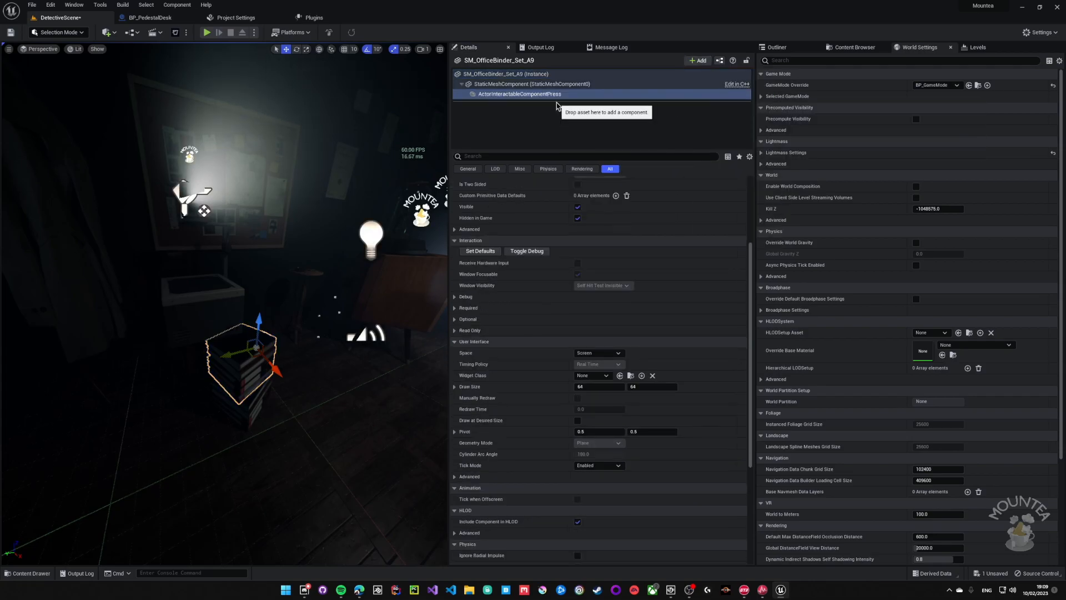
{"action": "left_click", "coordinate": [492, 251]}
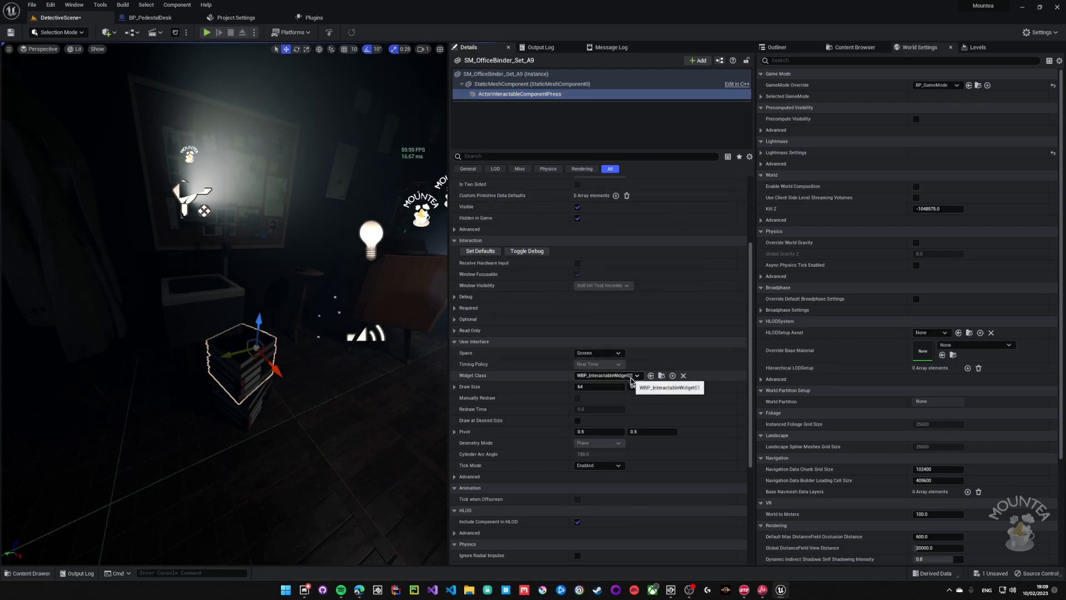
Set the press component's required Collision Channel to InteractionTrace and move the component to the top of the binder stack.
{"action": "scroll", "coordinate": [588, 308], "scroll_direction": "up", "scroll_amount": 5}
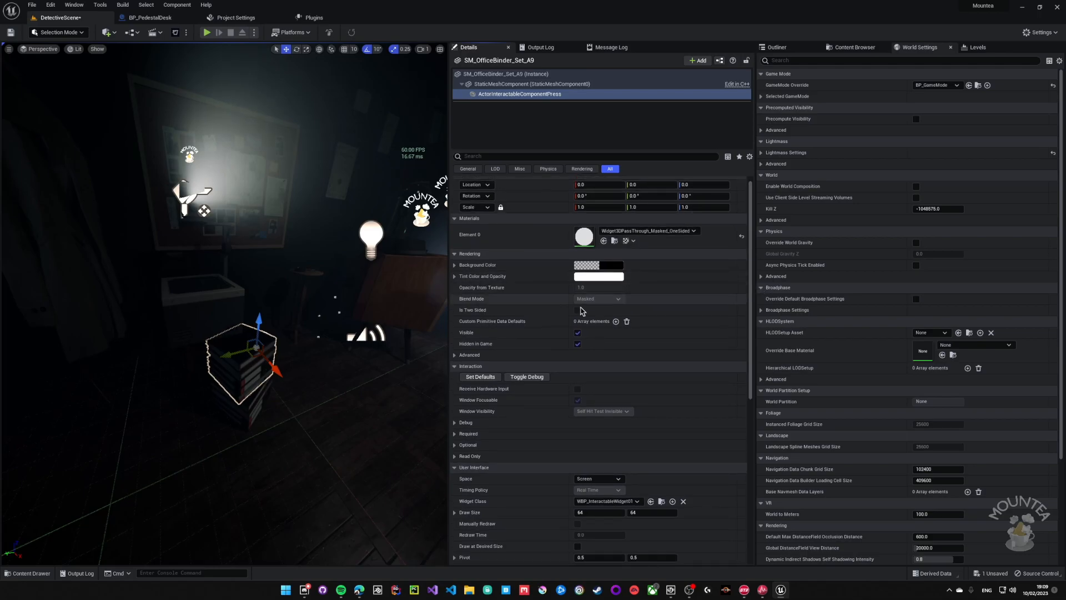
{"action": "left_click", "coordinate": [455, 435]}
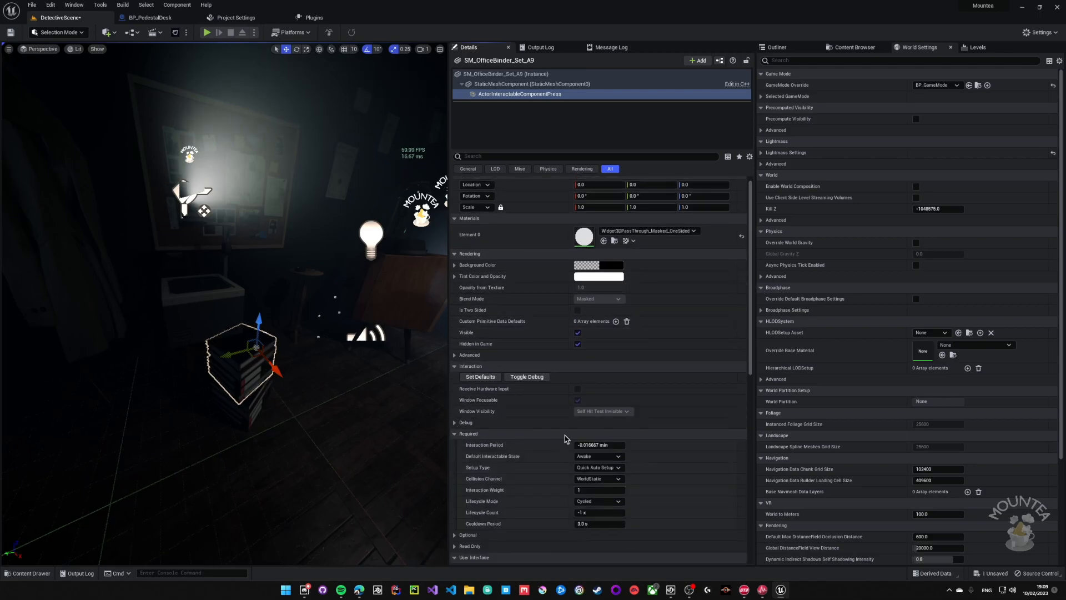
{"action": "left_click", "coordinate": [612, 478]}
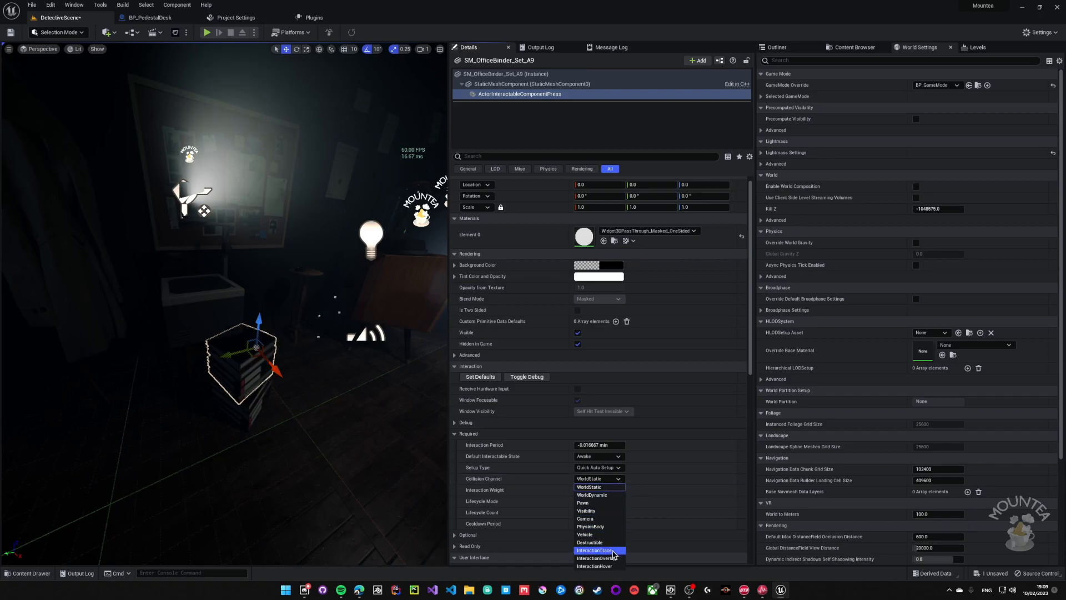
{"action": "left_click", "coordinate": [594, 550]}
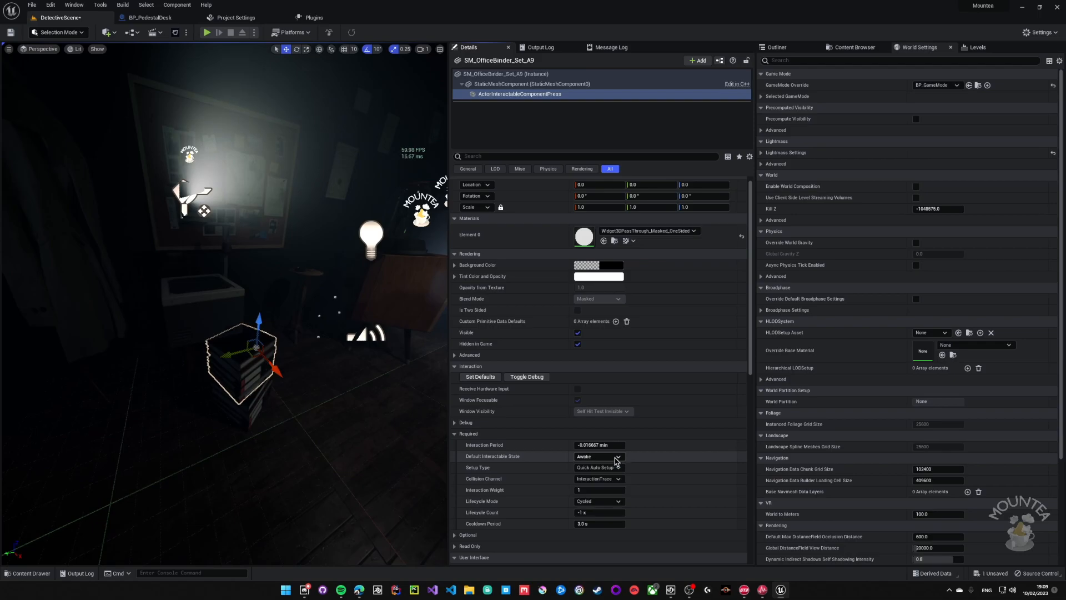
{"action": "scroll", "coordinate": [474, 513], "scroll_direction": "down", "scroll_amount": 1}
{"action": "scroll", "coordinate": [474, 513], "scroll_direction": "down", "scroll_amount": 2}
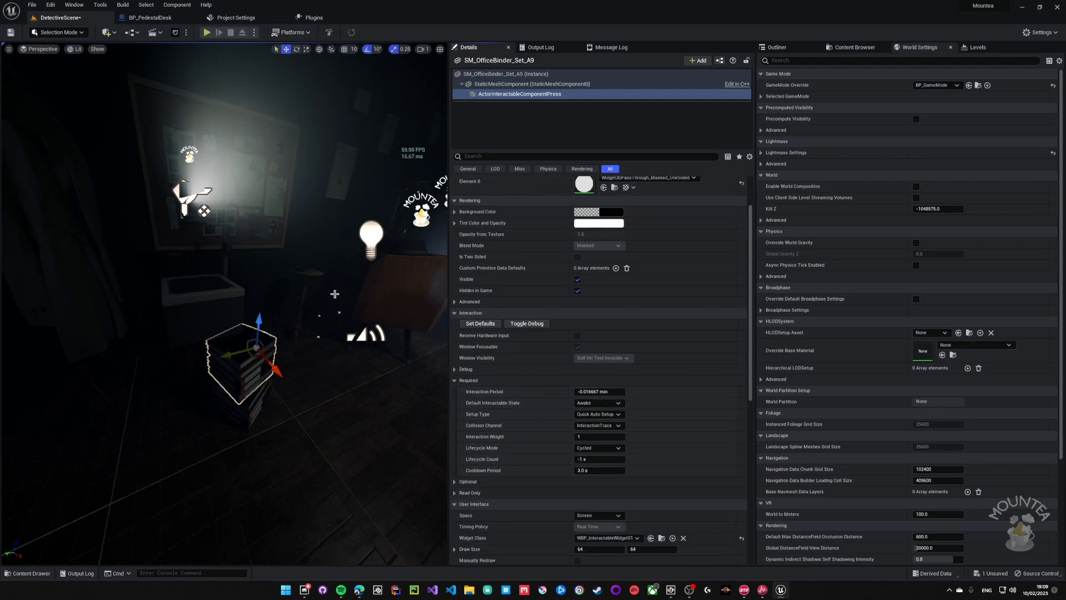
{"action": "mouse_move", "coordinate": [260, 324]}
{"action": "left_mouse_down"}
{"action": "mouse_move", "coordinate": [265, 281]}
{"action": "mouse_move", "coordinate": [222, 312]}
{"action": "mouse_move", "coordinate": [267, 334]}
{"action": "left_mouse_up"}
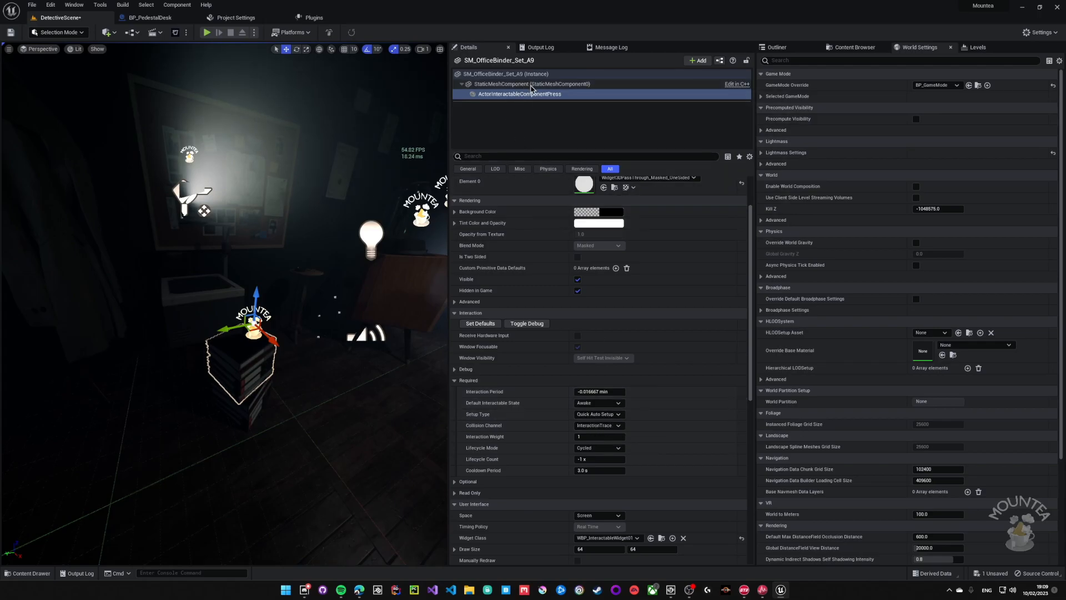
Play the level to test the interaction widget on the binder stack and stop the session.
{"action": "left_click", "coordinate": [207, 33]}
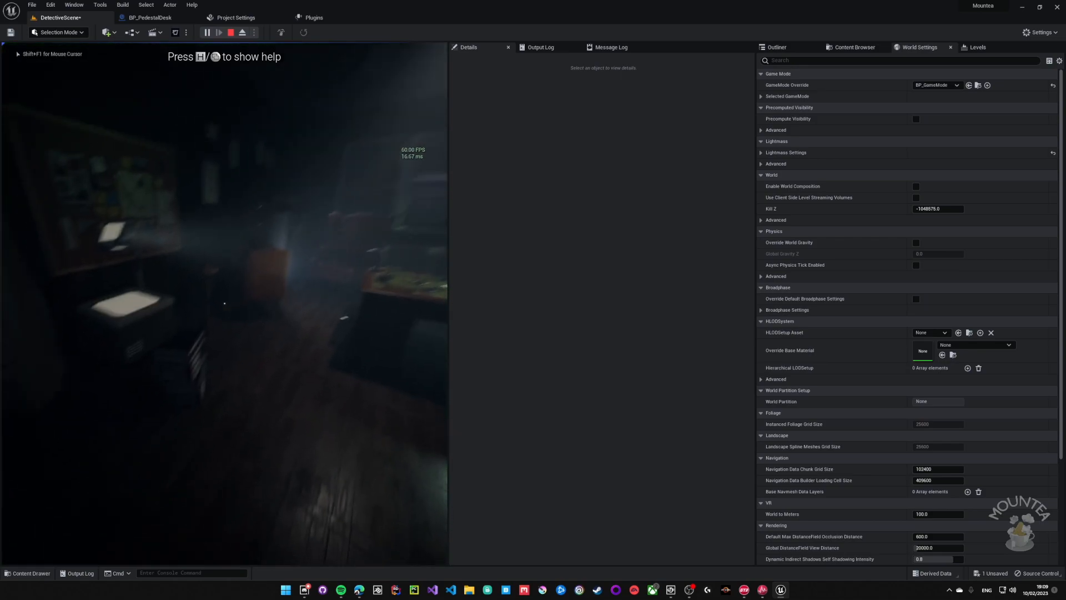
{"action": "key", "text": "d"}
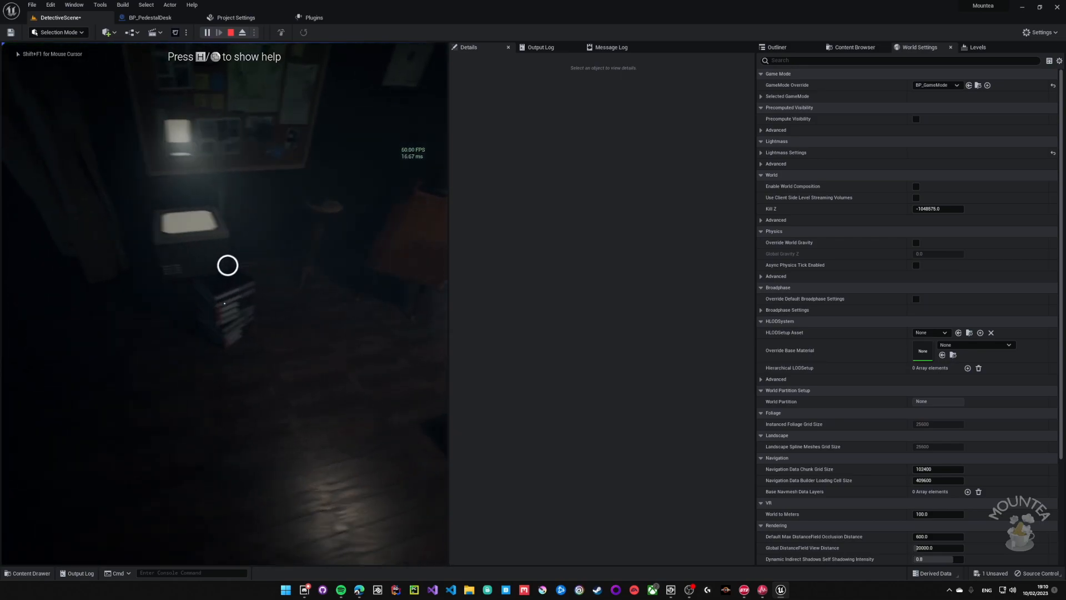
{"action": "key", "text": "a"}
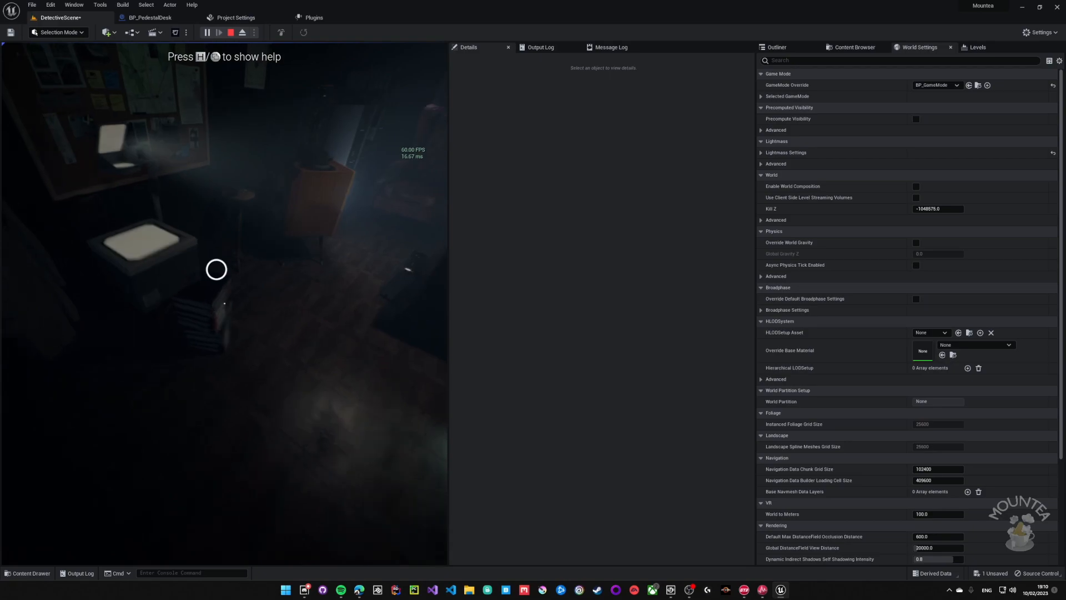
{"action": "key", "text": "Escape"}
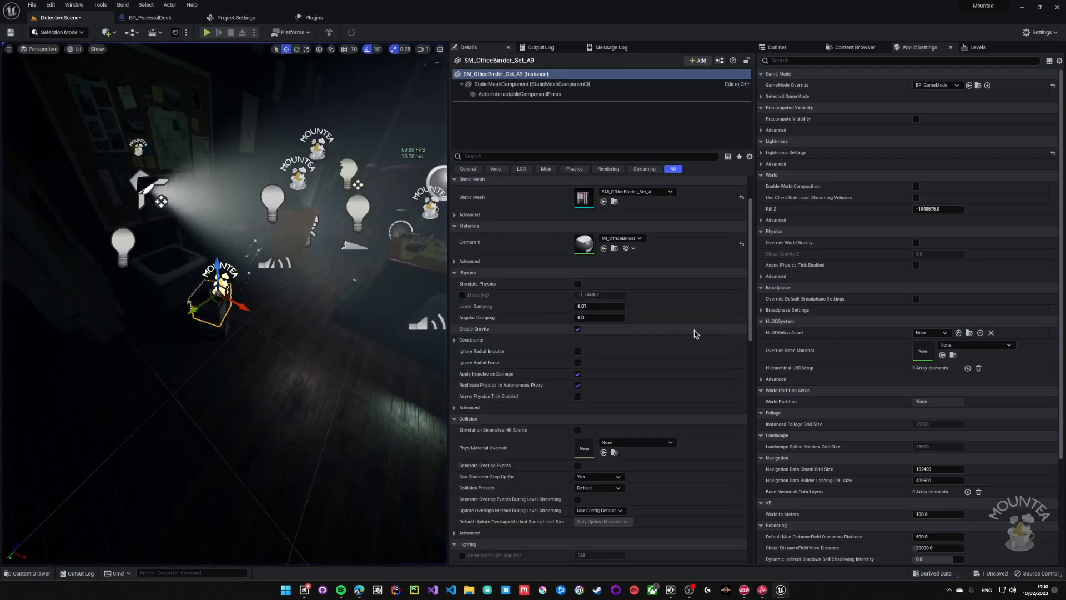
Set the binder press component's optional Highlight Type to Overlay Material and check the available highlight materials.
{"action": "scroll", "coordinate": [667, 311], "scroll_direction": "down", "scroll_amount": 3}
{"action": "left_click", "coordinate": [488, 94]}
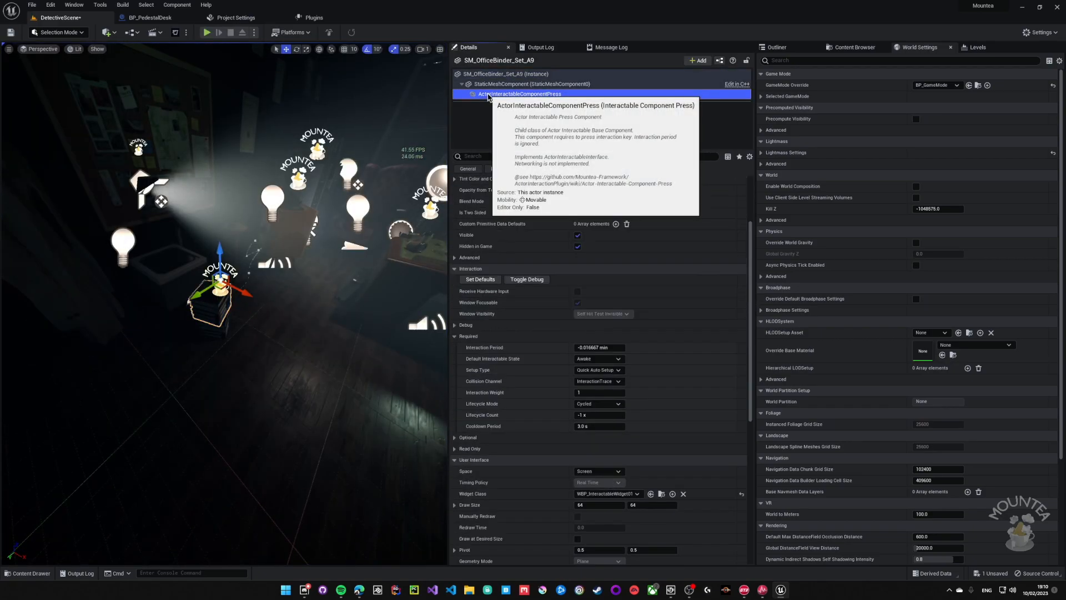
{"action": "scroll", "coordinate": [453, 378], "scroll_direction": "down", "scroll_amount": 3}
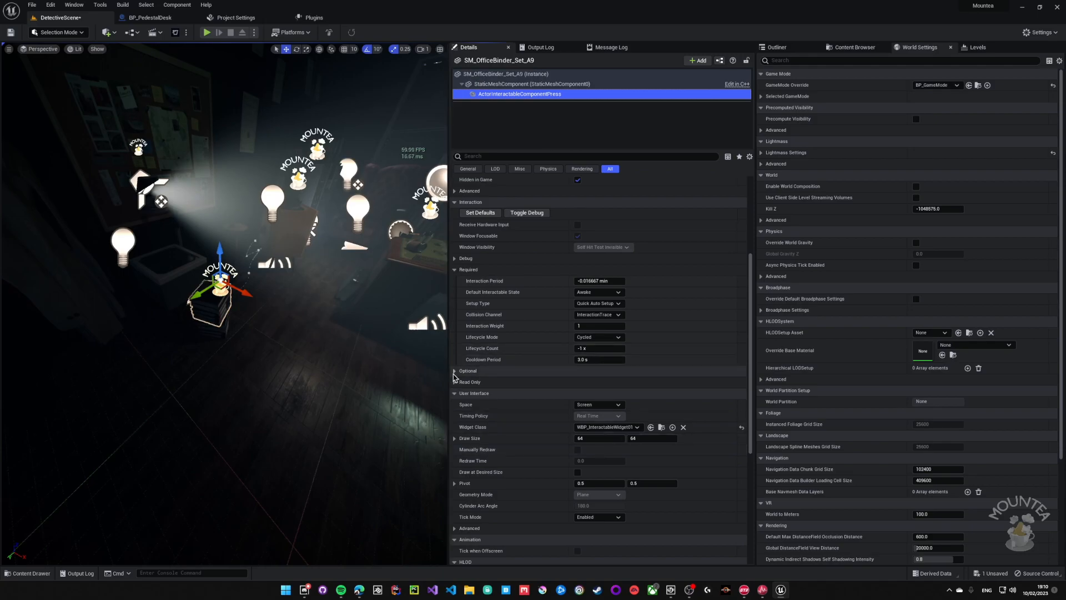
{"action": "left_click", "coordinate": [454, 371]}
{"action": "scroll", "coordinate": [555, 400], "scroll_direction": "down", "scroll_amount": 1}
{"action": "left_click", "coordinate": [598, 414]}
{"action": "left_click", "coordinate": [604, 430]}
{"action": "left_click", "coordinate": [636, 427]}
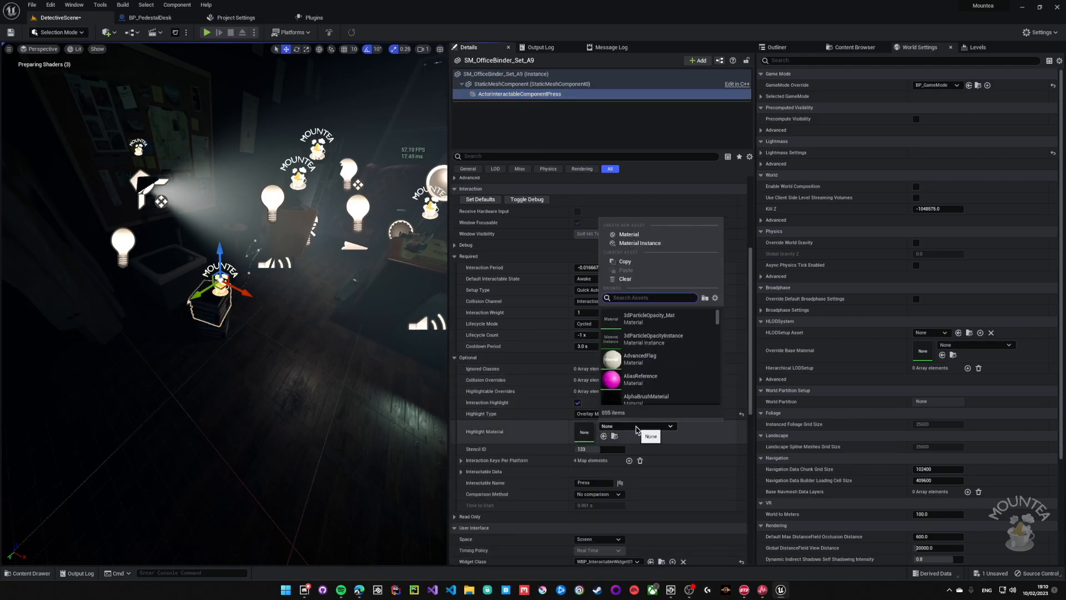
{"action": "left_click", "coordinate": [636, 427]}
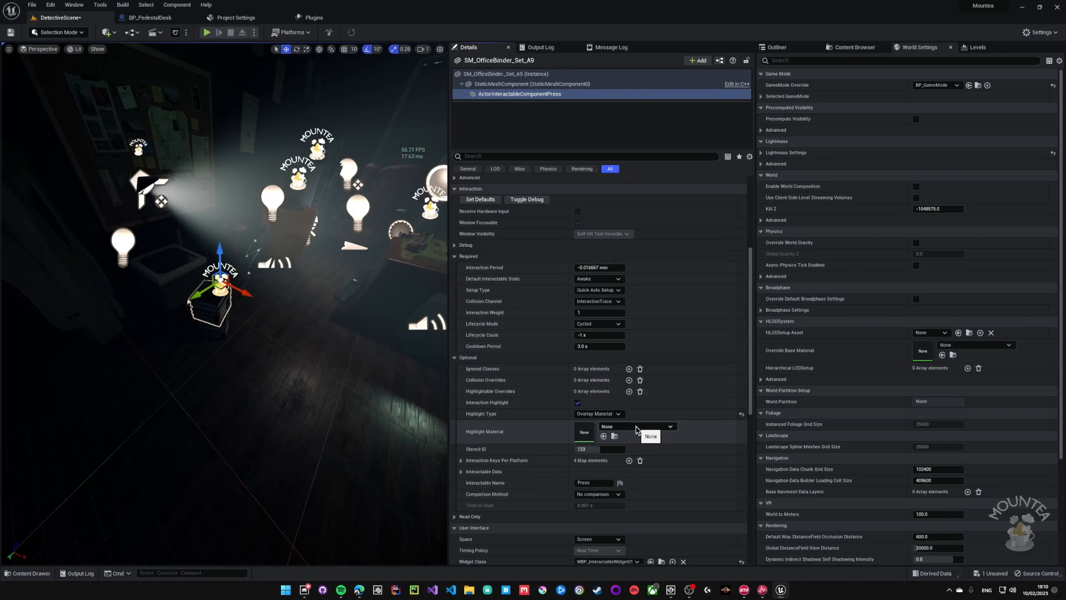
Locate the component's widget class asset in the Content Drawer to reach the Actor Interaction Plugin Content folders.
{"action": "left_click", "coordinate": [43, 573]}
{"action": "left_click_drag", "start_coordinate": [175, 498], "coordinate": [176, 437]}
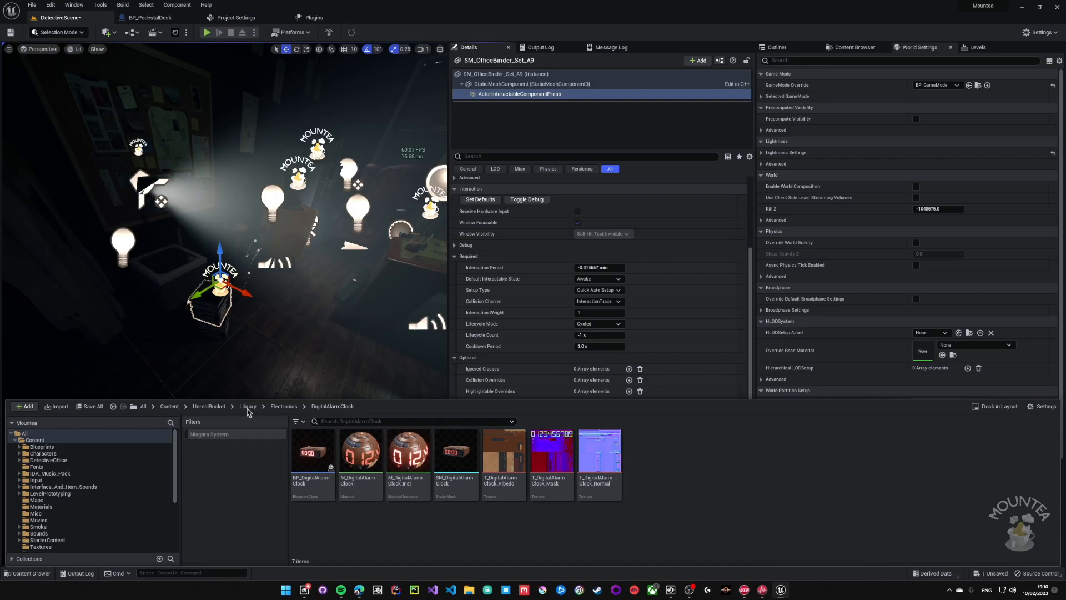
{"action": "left_click_drag", "start_coordinate": [751, 270], "coordinate": [749, 313]}
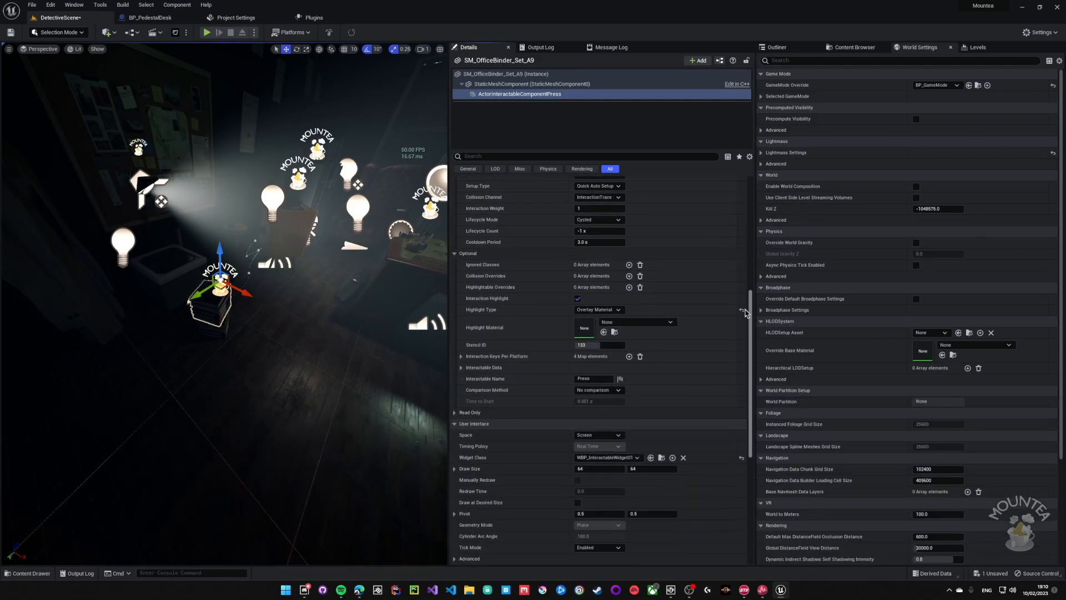
{"action": "left_click", "coordinate": [661, 458]}
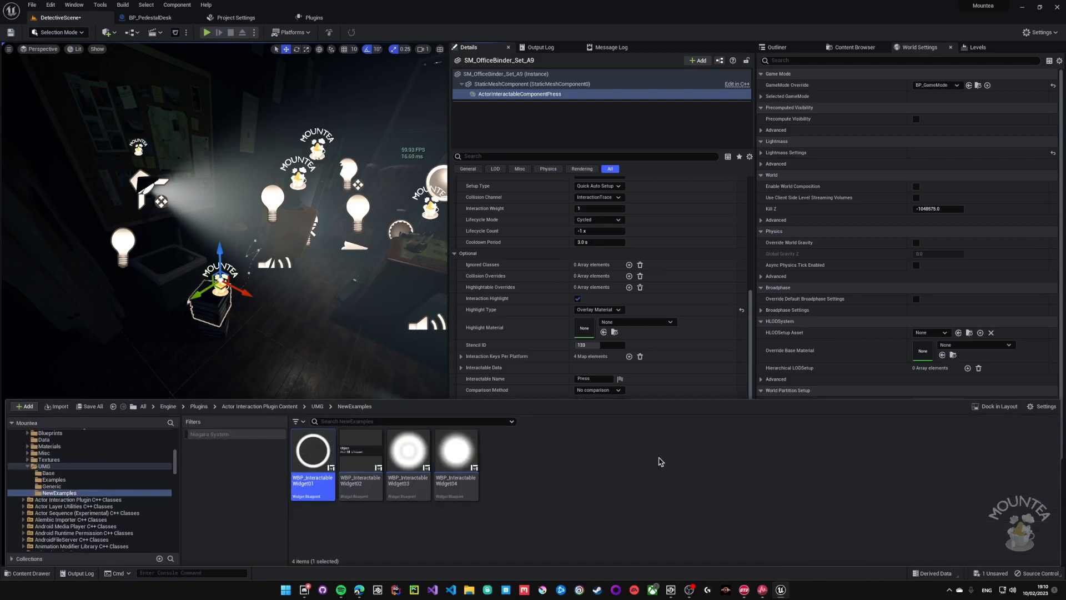
{"action": "mouse_move", "coordinate": [176, 467]}
{"action": "left_mouse_down"}
{"action": "mouse_move", "coordinate": [176, 448]}
{"action": "mouse_move", "coordinate": [185, 451]}
{"action": "left_mouse_up"}
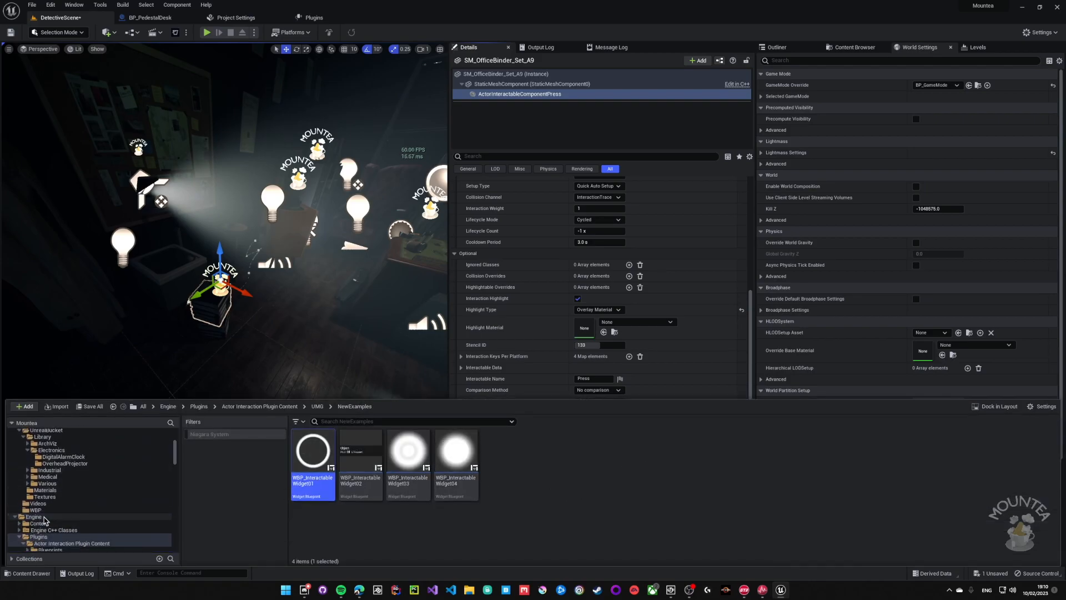
{"action": "scroll", "coordinate": [64, 526], "scroll_direction": "down", "scroll_amount": 3}
{"action": "scroll", "coordinate": [58, 510], "scroll_direction": "down", "scroll_amount": 3}
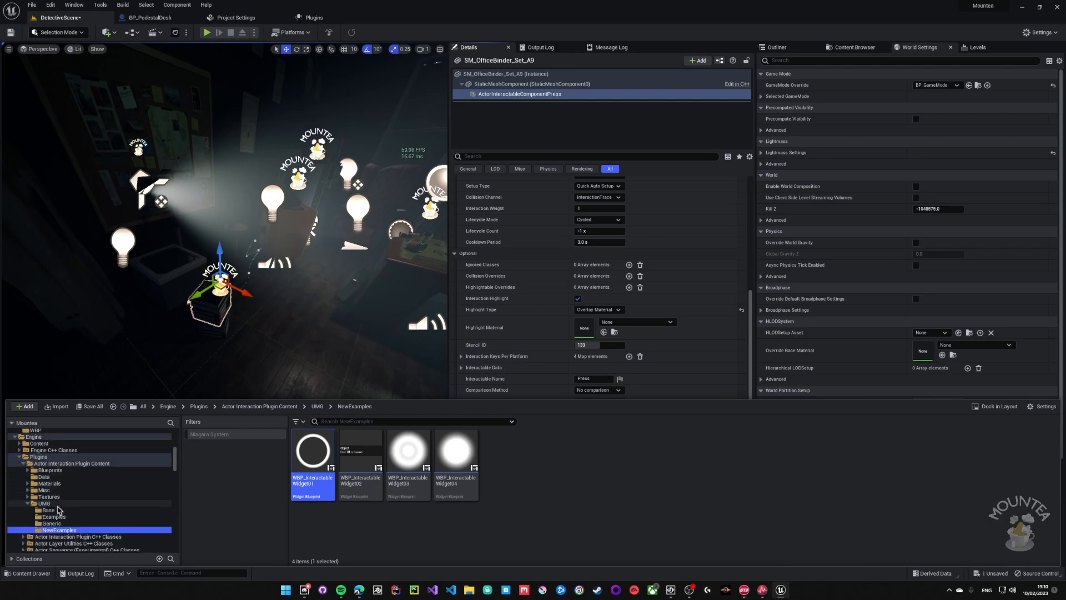
Look through the plugin's UMG, Textures, Keys and Misc folders for the overlay material.
{"action": "left_click", "coordinate": [29, 504]}
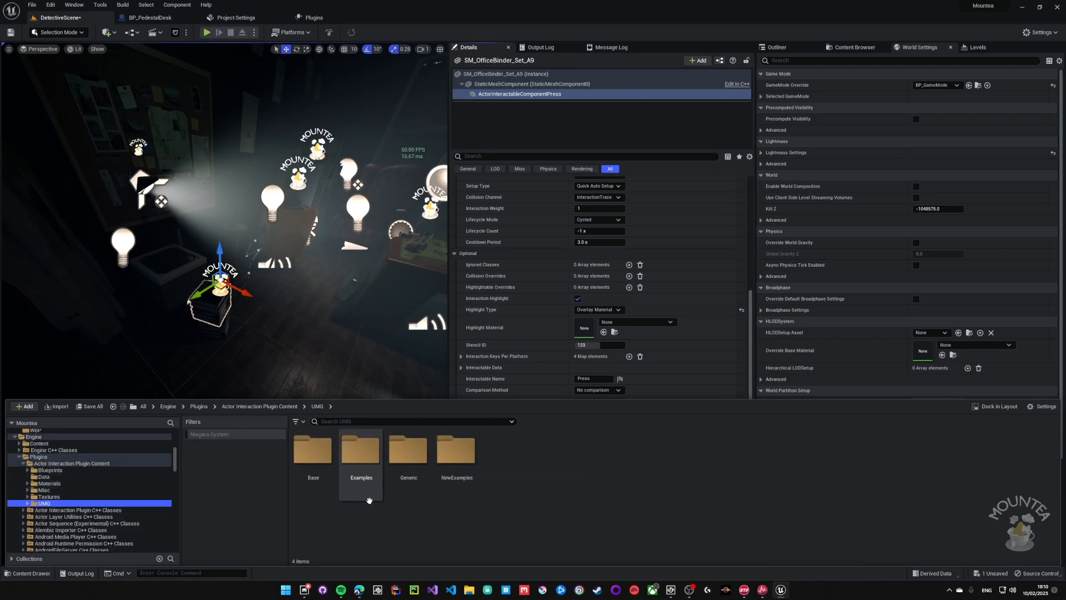
{"action": "key", "text": "Up"}
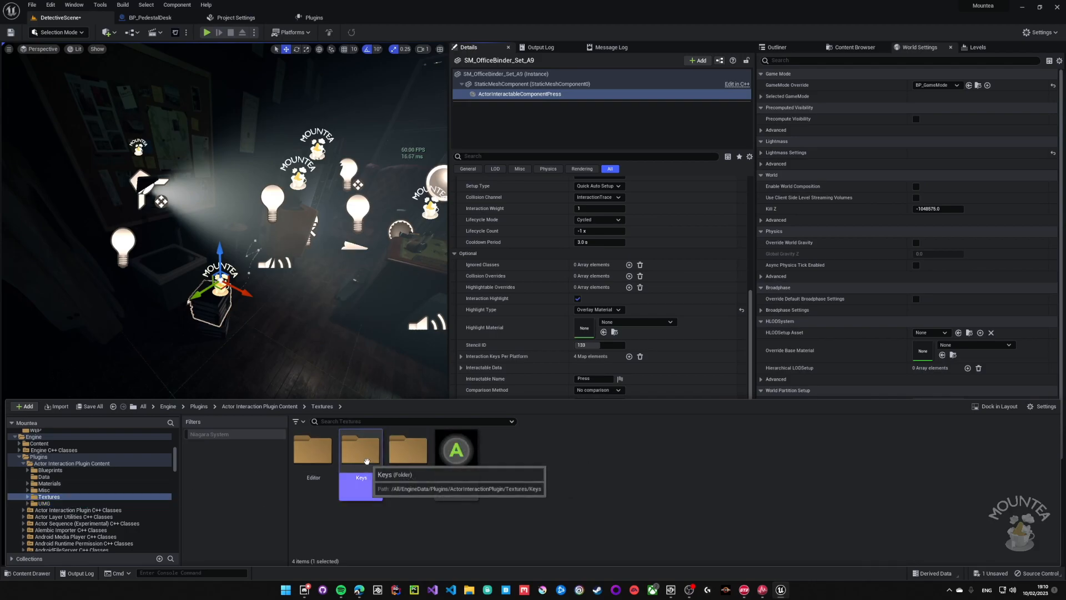
{"action": "double_click", "coordinate": [360, 451]}
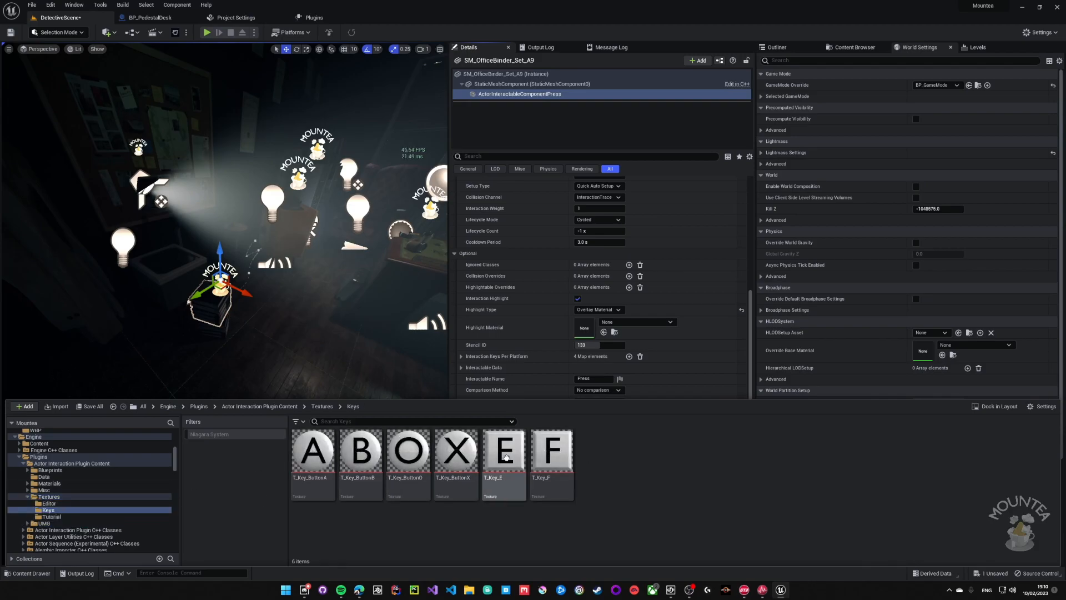
{"action": "left_click", "coordinate": [322, 407]}
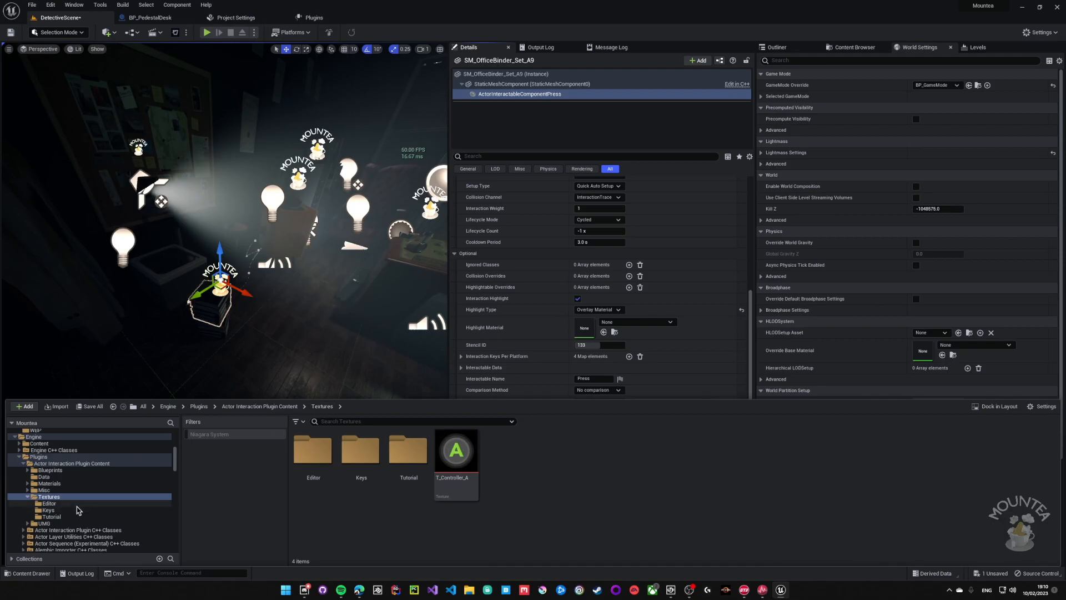
{"action": "left_click", "coordinate": [28, 497]}
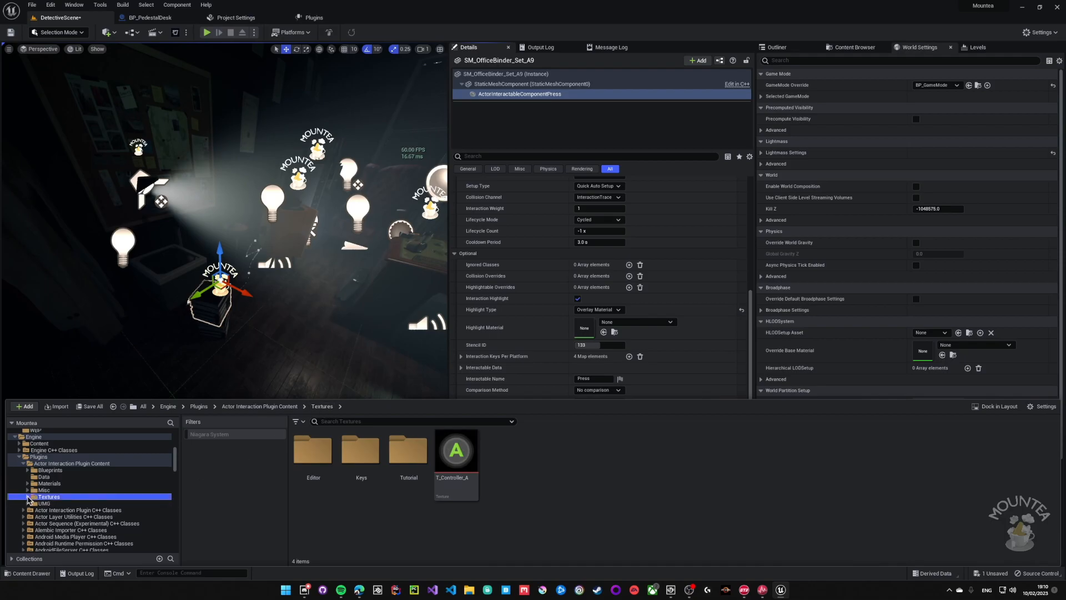
{"action": "left_click", "coordinate": [44, 490]}
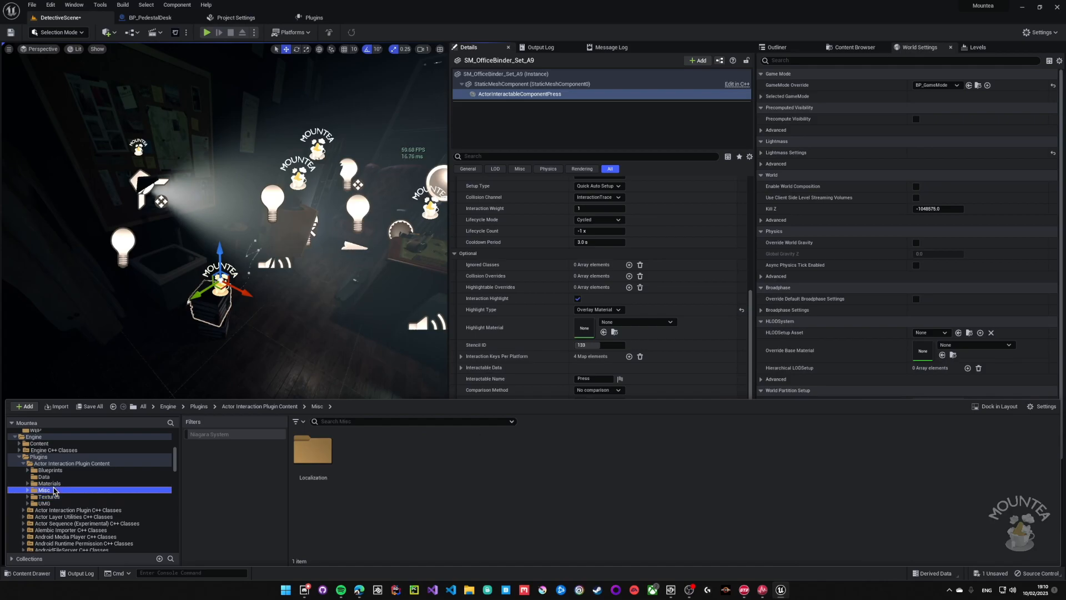
Assign MI_OverlayMaterial_Glowing from the plugin's Materials/OverlayMaterial folder as the binder component's Highlight Material.
{"action": "left_click", "coordinate": [49, 483]}
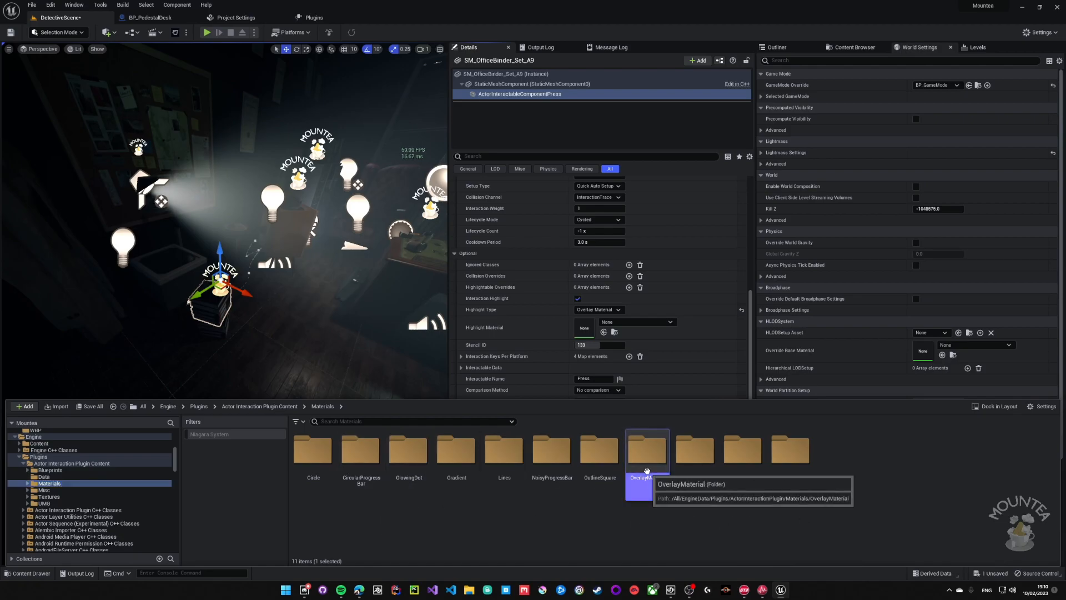
{"action": "double_click", "coordinate": [654, 487]}
{"action": "left_click_drag", "start_coordinate": [471, 452], "coordinate": [586, 330]}
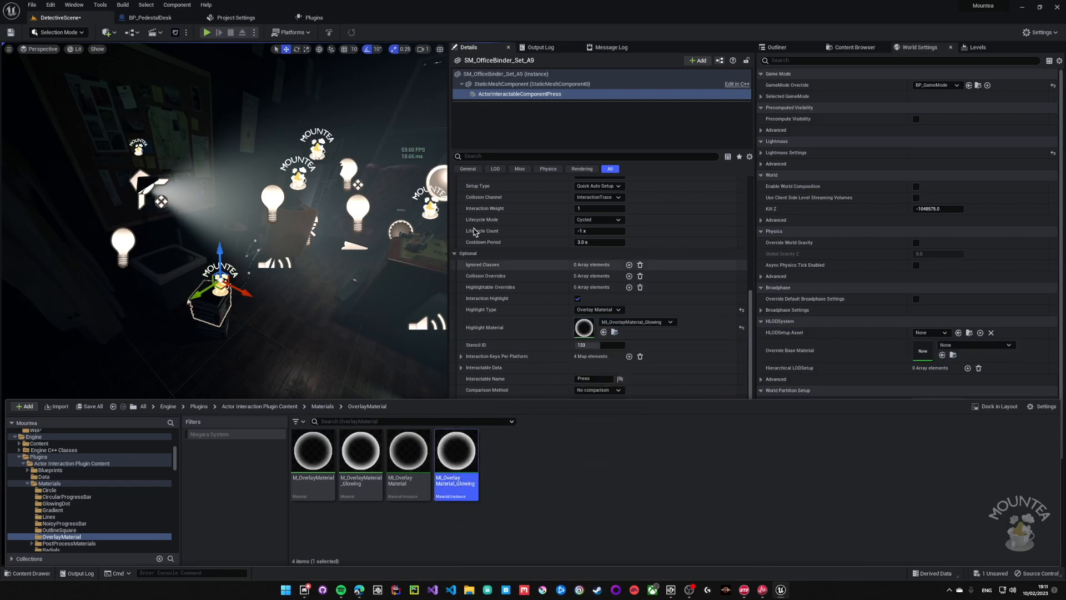
Play the level to test the glowing overlay highlight on the binder stack and stop the session.
{"action": "left_click", "coordinate": [207, 33]}
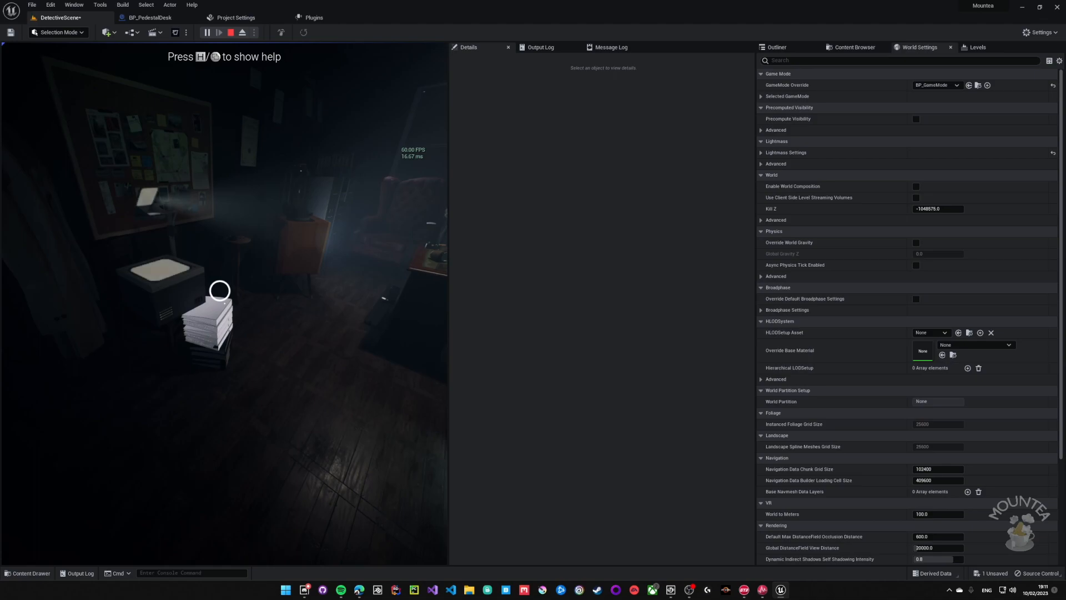
{"action": "key", "text": "Escape"}
Switch the viewport to Game View to hide the editor icons and view the whole room.
{"action": "right_click_drag", "start_coordinate": [125, 431], "coordinate": [167, 411]}
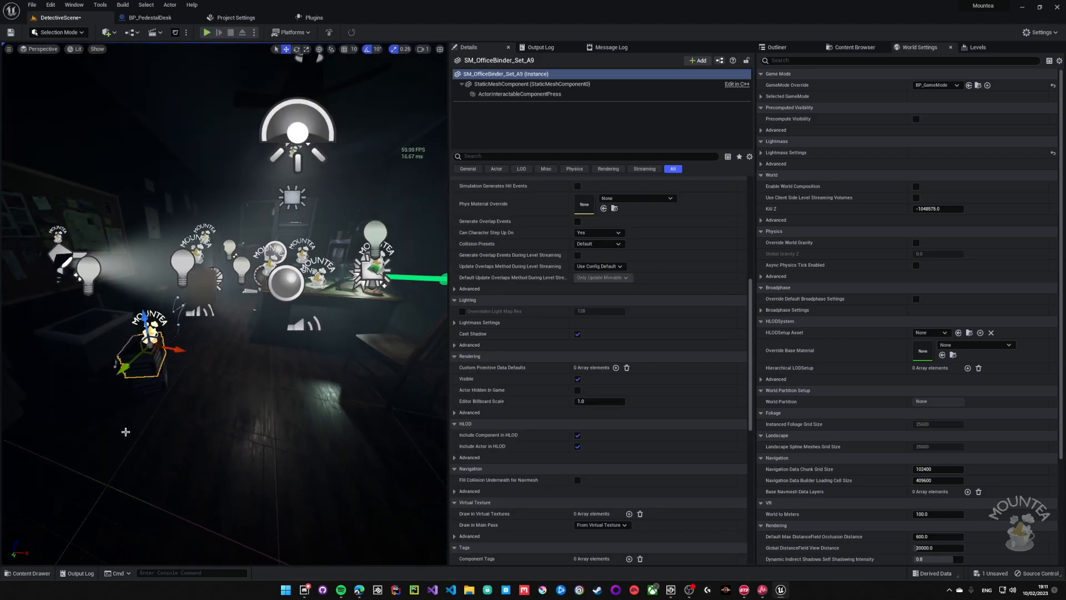
{"action": "key", "text": "g"}
{"action": "mouse_move", "coordinate": [177, 428]}
{"action": "right_mouse_down"}
{"action": "mouse_move", "coordinate": [217, 402]}
{"action": "mouse_move", "coordinate": [155, 420]}
{"action": "mouse_move", "coordinate": [183, 429]}
{"action": "right_mouse_up"}
{"action": "key", "text": "s"}
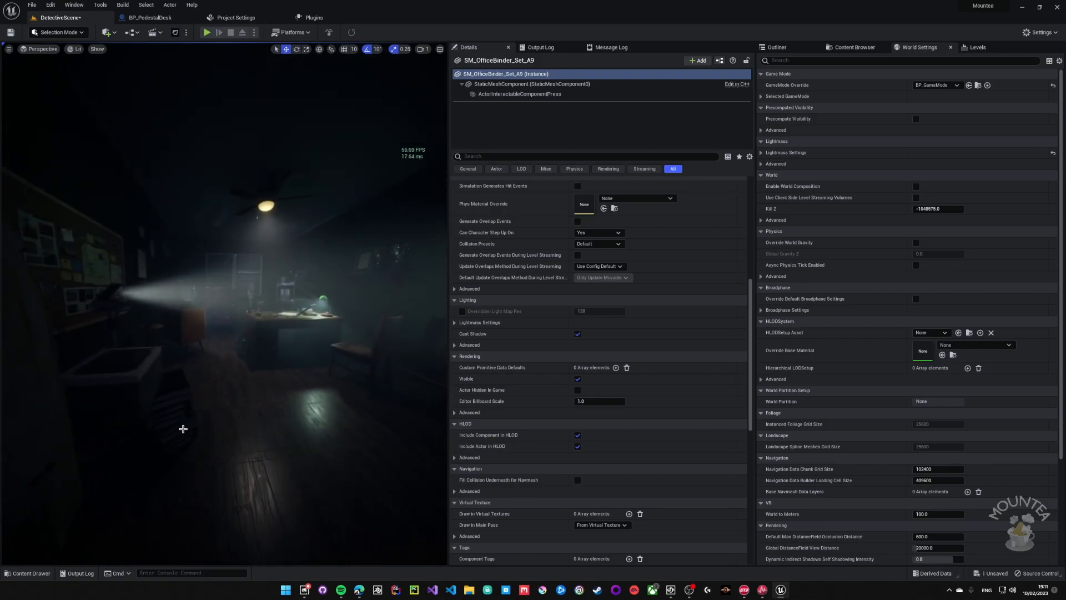